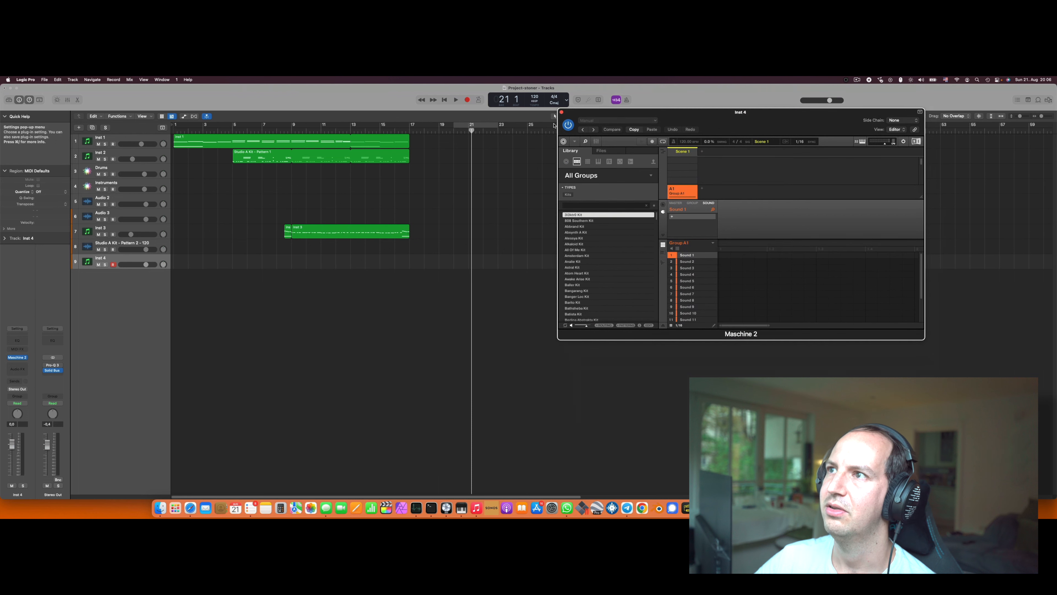
Step: Load the Alkaloid Kit group into Maschine 2 and start project playback from bar 19
left_click(439, 133)
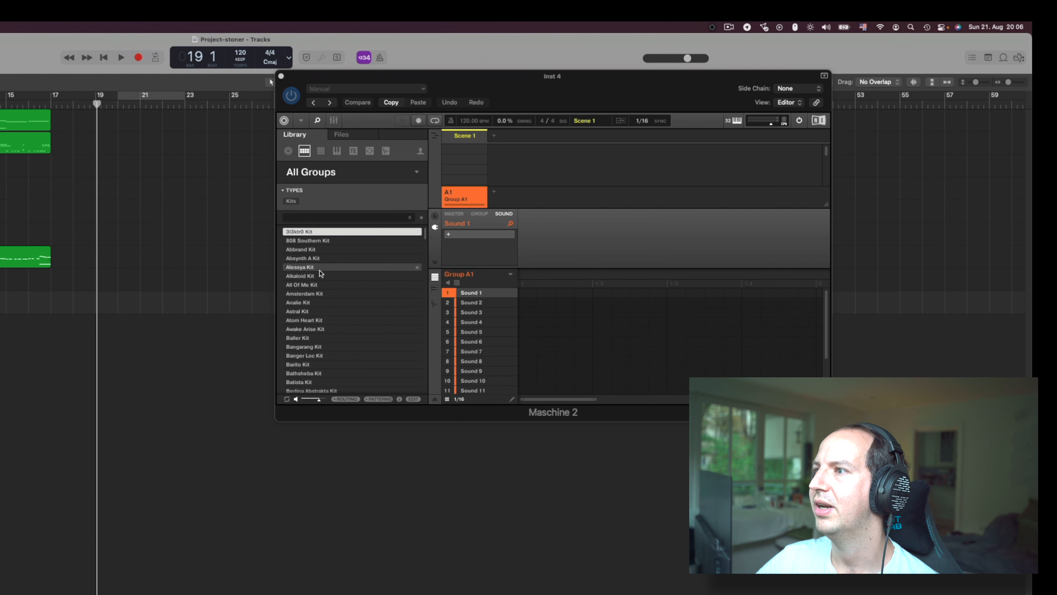
left_click(315, 277)
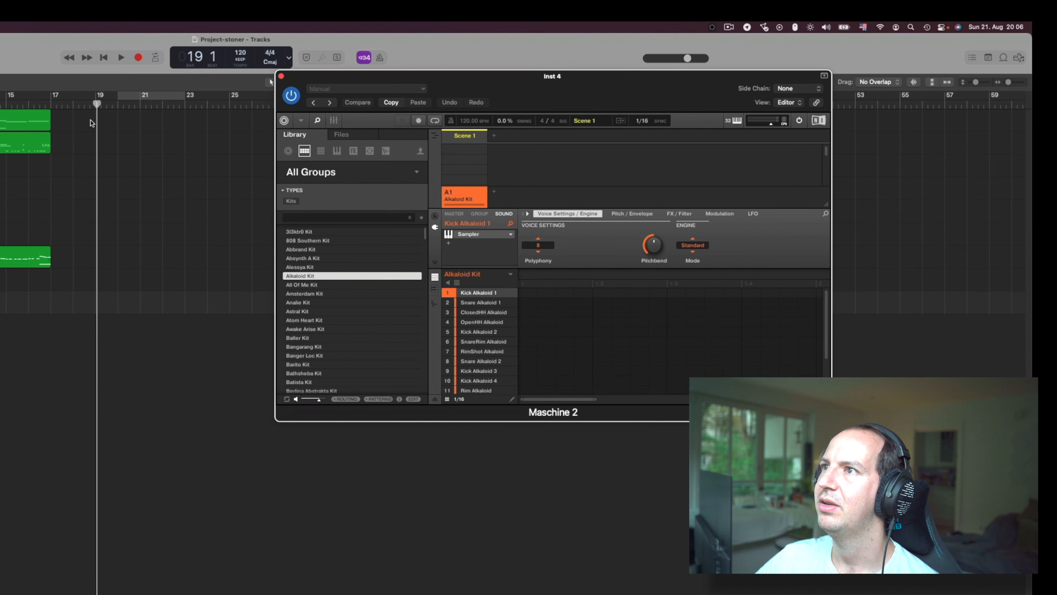
left_click(121, 57)
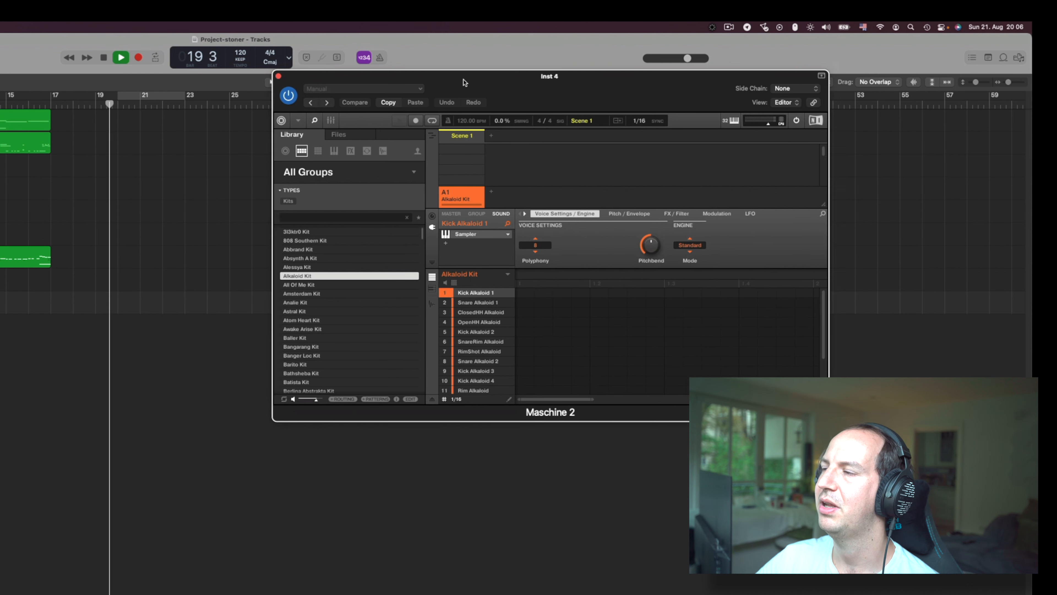
Step: Create a pattern in Scene 1 with kicks on beats 1 and 3, a snare on 2 and a closed hi-hat on 4, then stop playback
left_click_drag(460, 82, 373, 112)
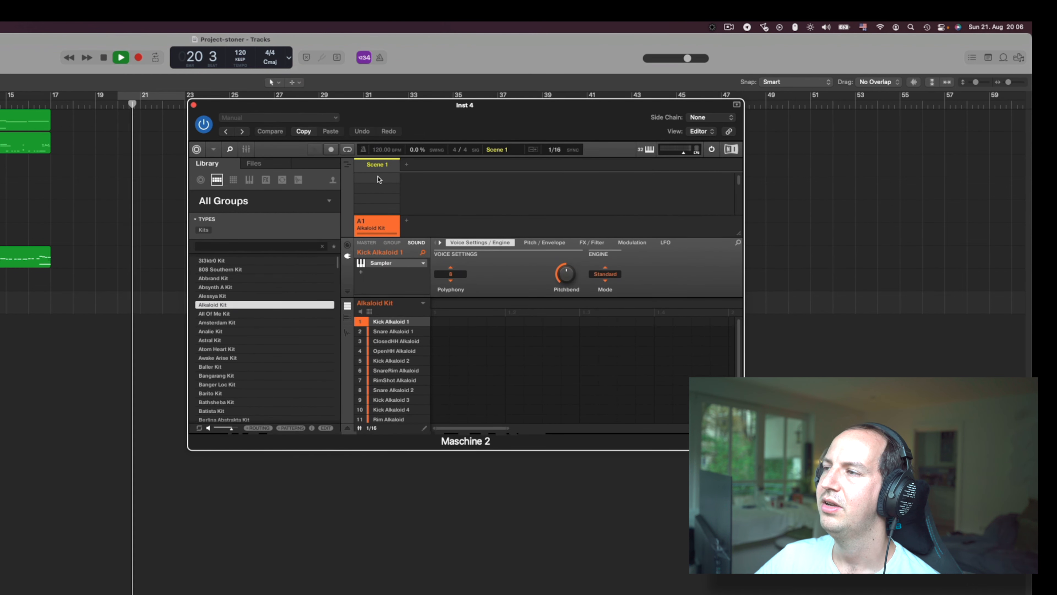
left_click(379, 179)
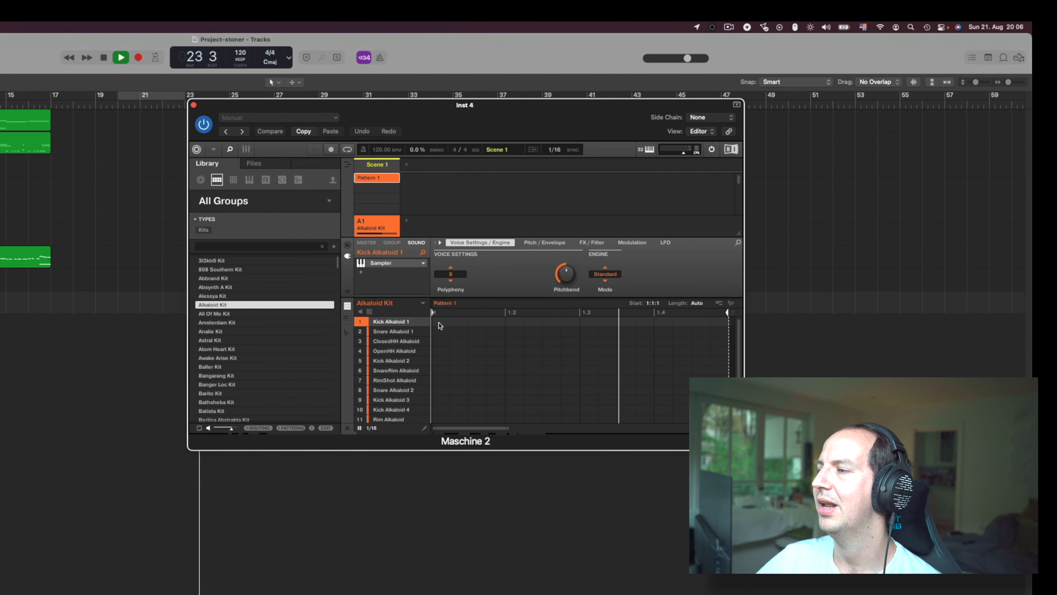
left_click(440, 323)
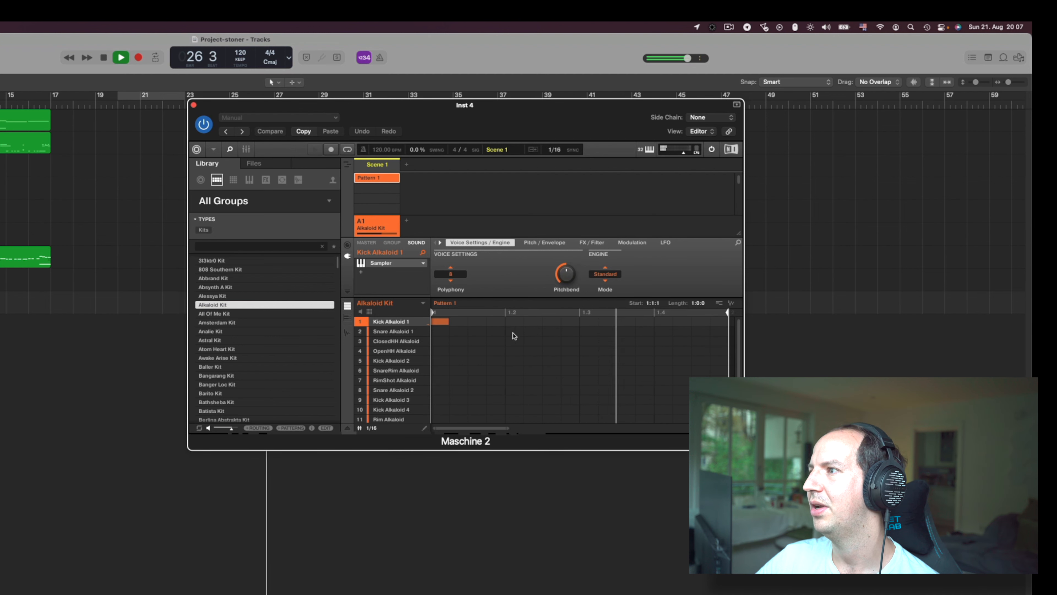
left_click(514, 331)
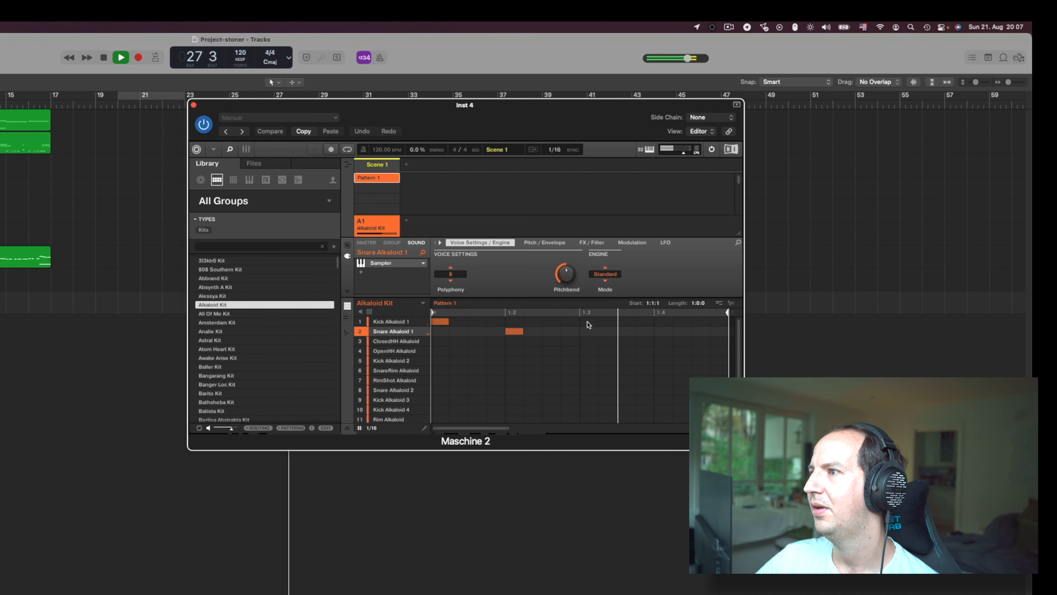
left_click(588, 322)
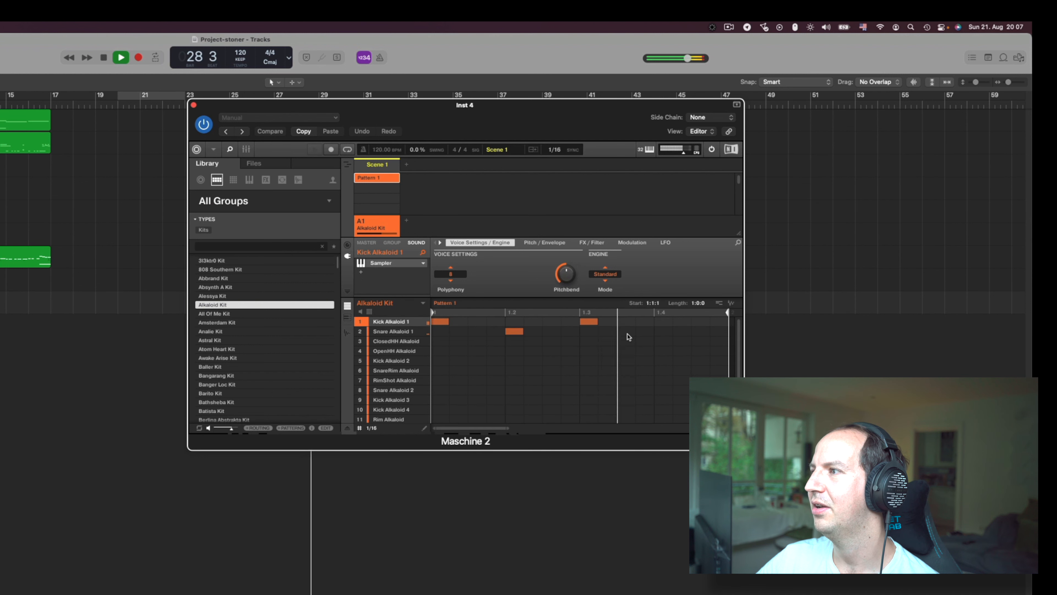
left_click(667, 344)
left_click(664, 342)
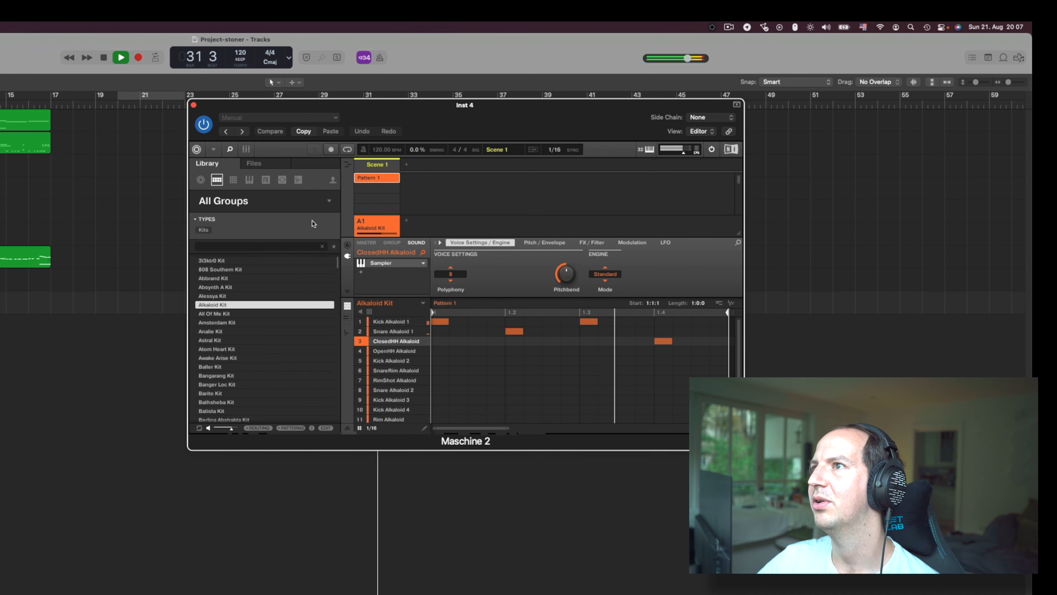
left_click(103, 57)
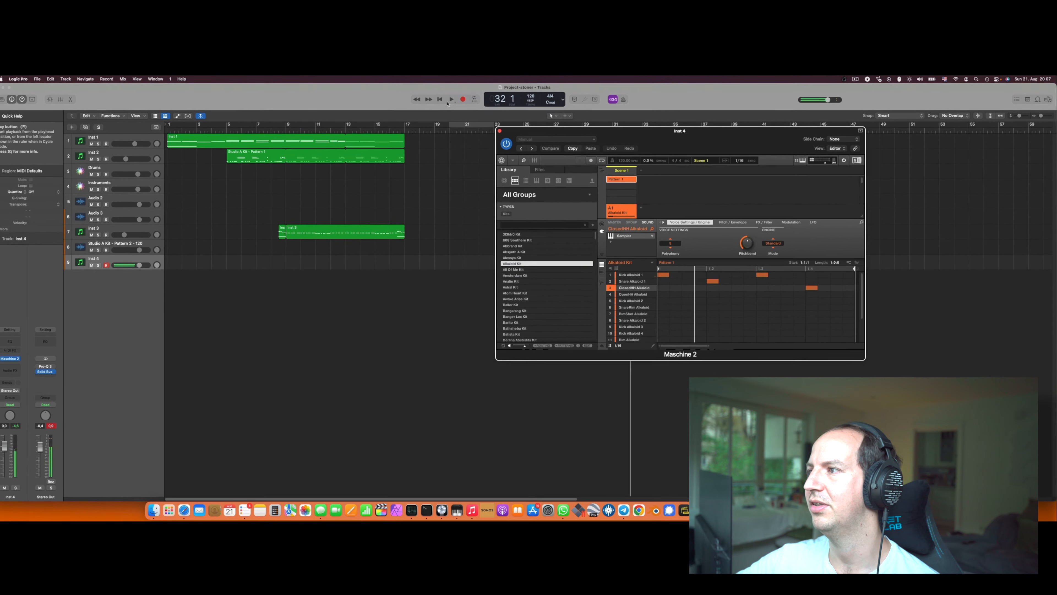
Step: Play the project from several timeline positions past the existing regions to check that the Maschine pattern follows the transport
left_click_drag(515, 134, 558, 224)
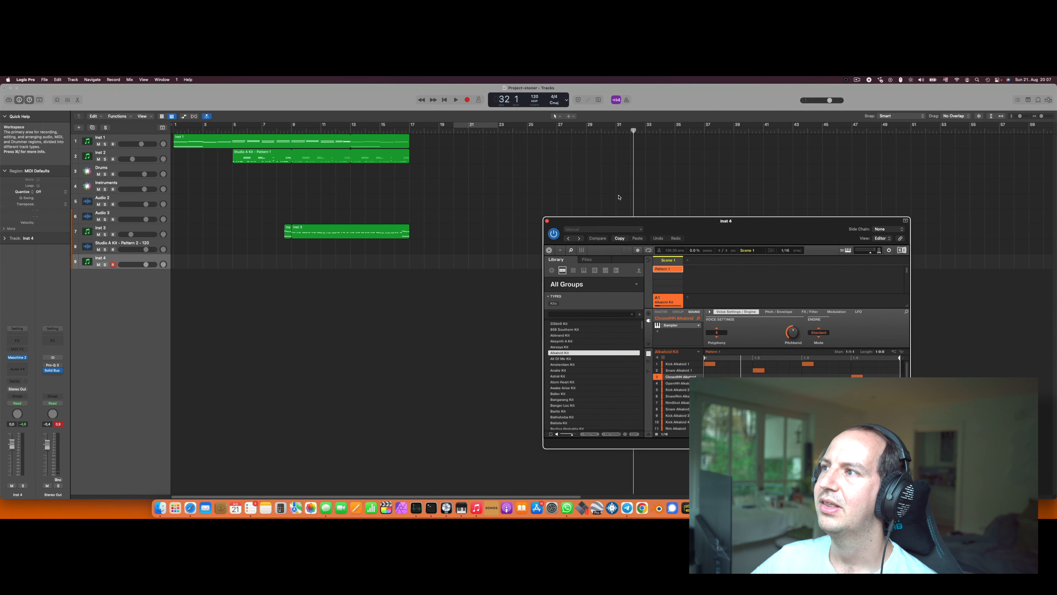
left_click(461, 127)
left_click(457, 100)
left_click(675, 130)
left_click(734, 130)
key("space")
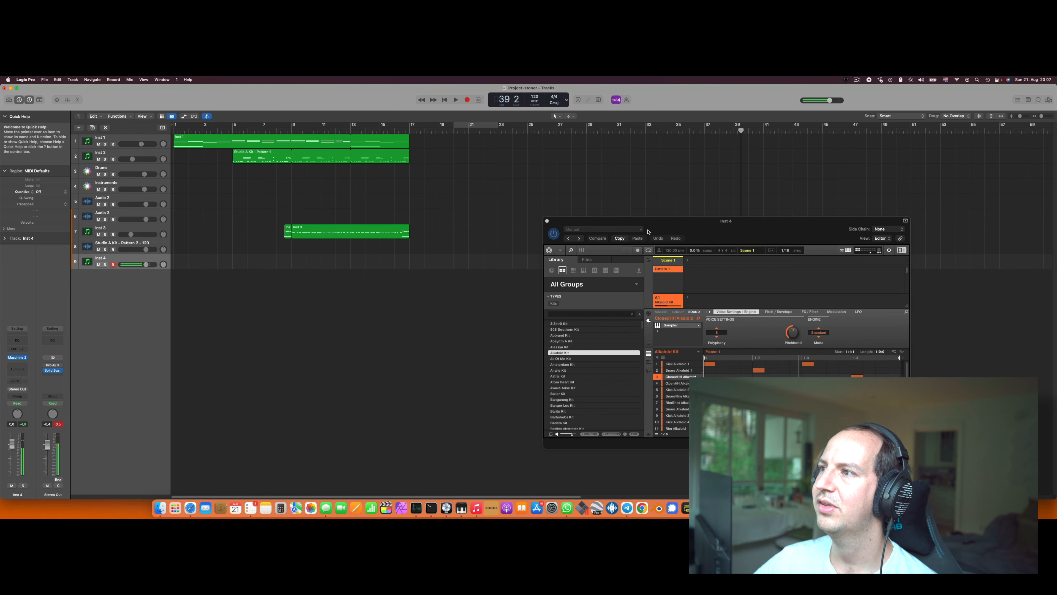
Step: Show the Alkaloid Kit group's MIDI input routing settings in the channel properties
left_click_drag(651, 224, 533, 184)
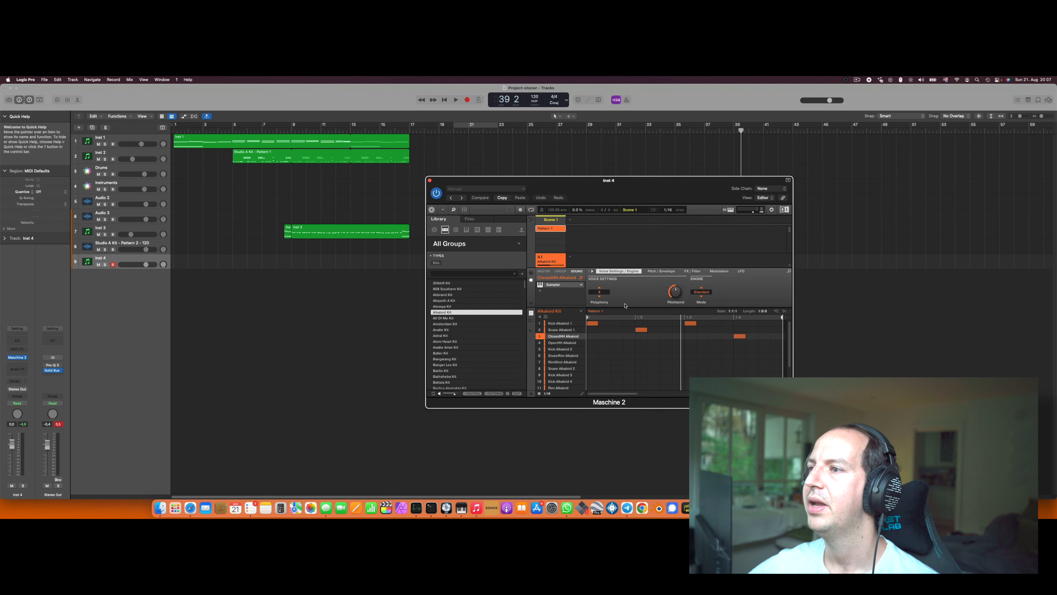
left_click(531, 273)
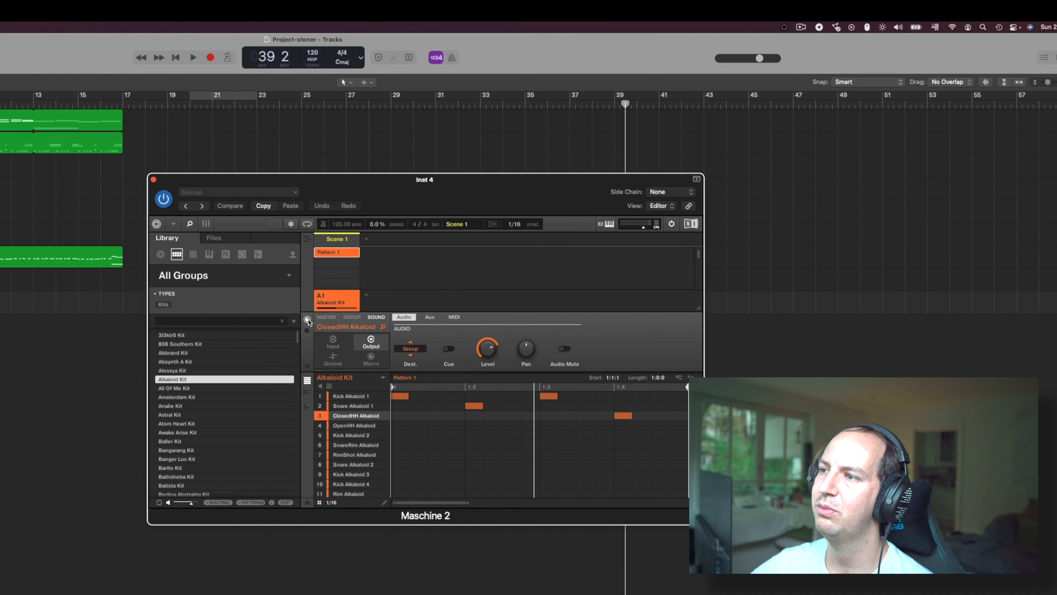
left_click(351, 318)
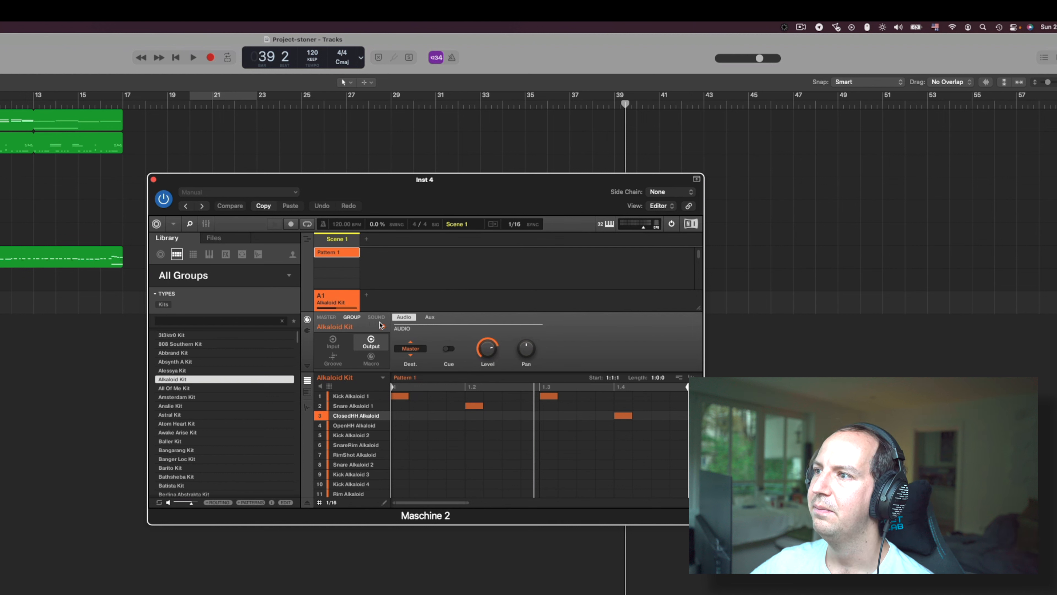
left_click(338, 344)
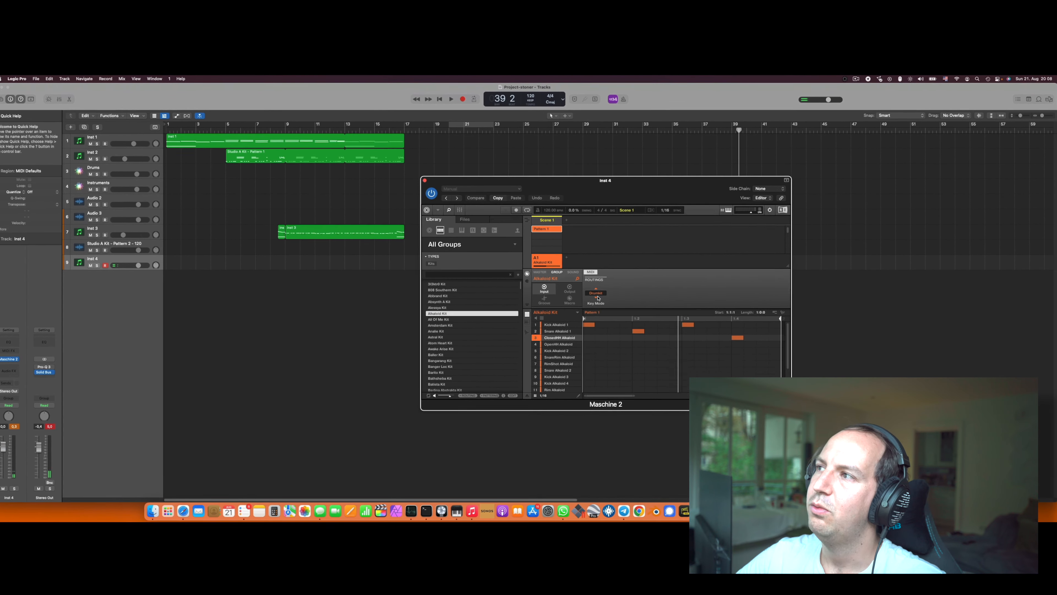
Step: Reposition the Maschine window over the arrangement, play the drum pattern briefly from the current playhead position and stop
left_click_drag(490, 180, 762, 176)
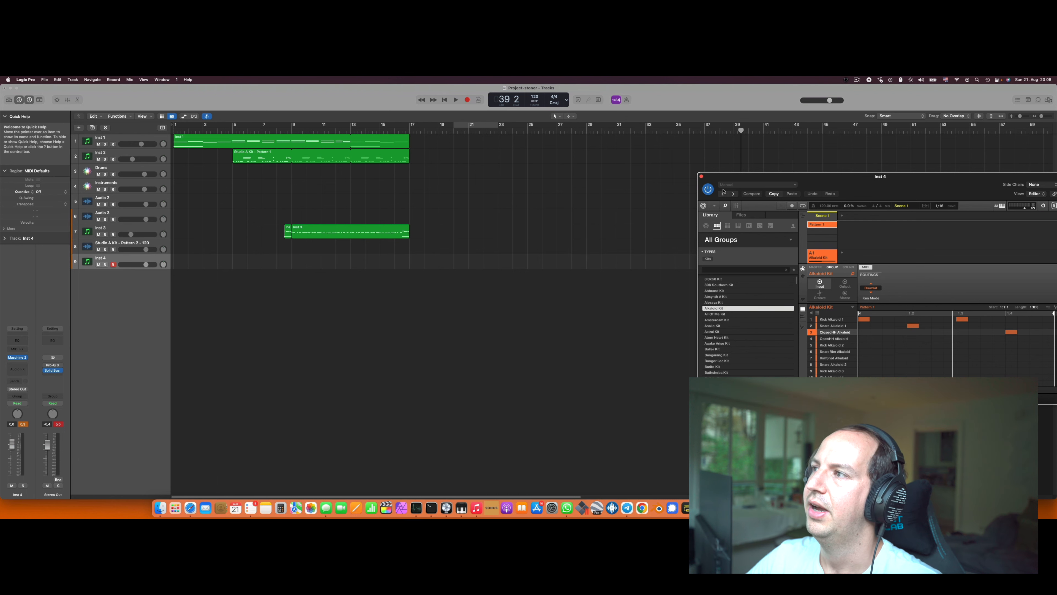
left_click_drag(712, 179, 323, 274)
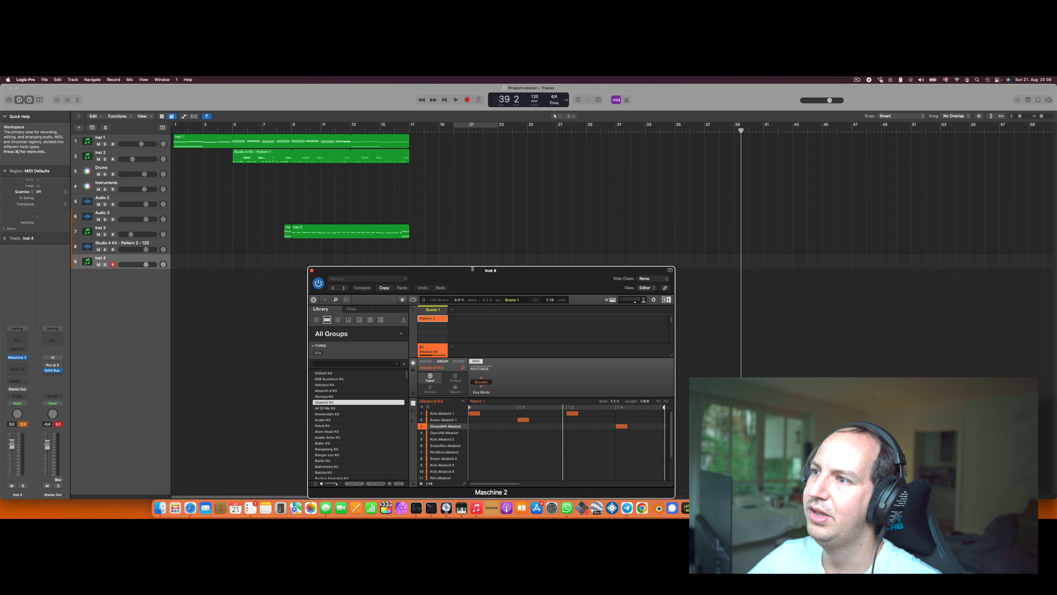
left_click_drag(473, 270, 464, 155)
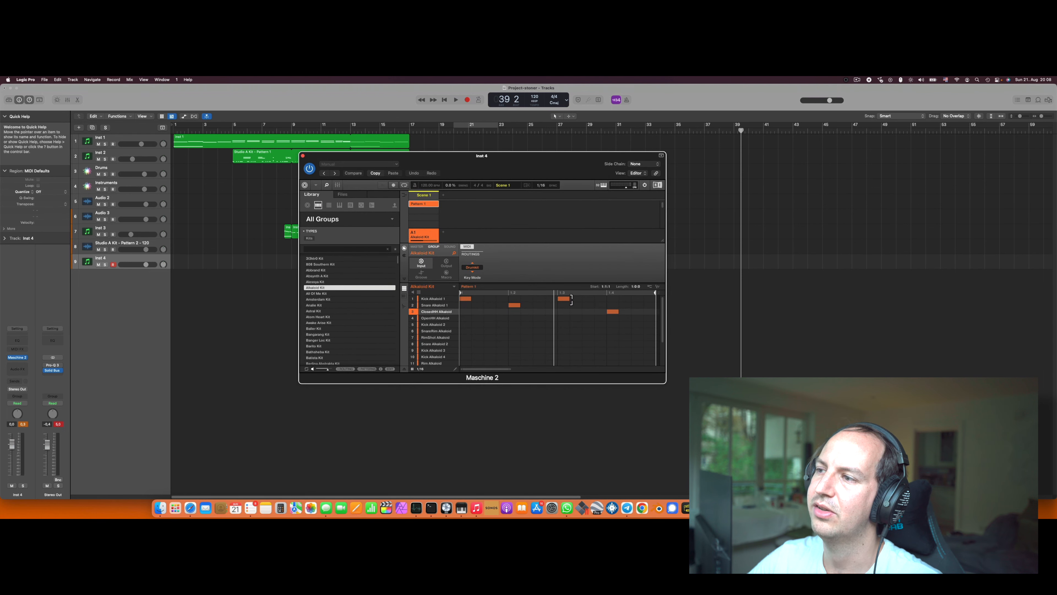
left_click_drag(511, 158, 418, 139)
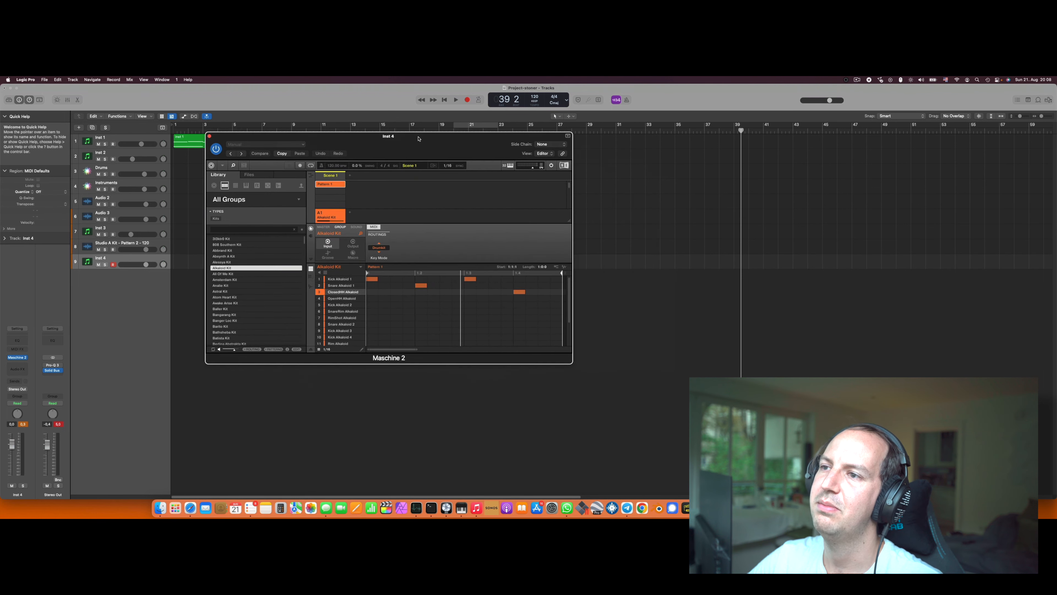
left_click(456, 100)
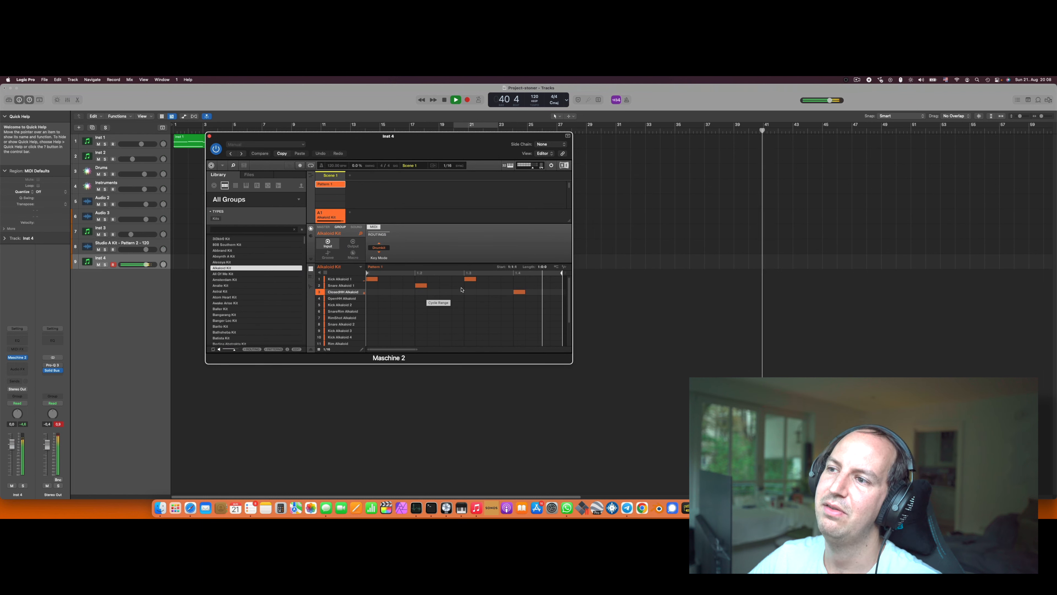
left_click(444, 100)
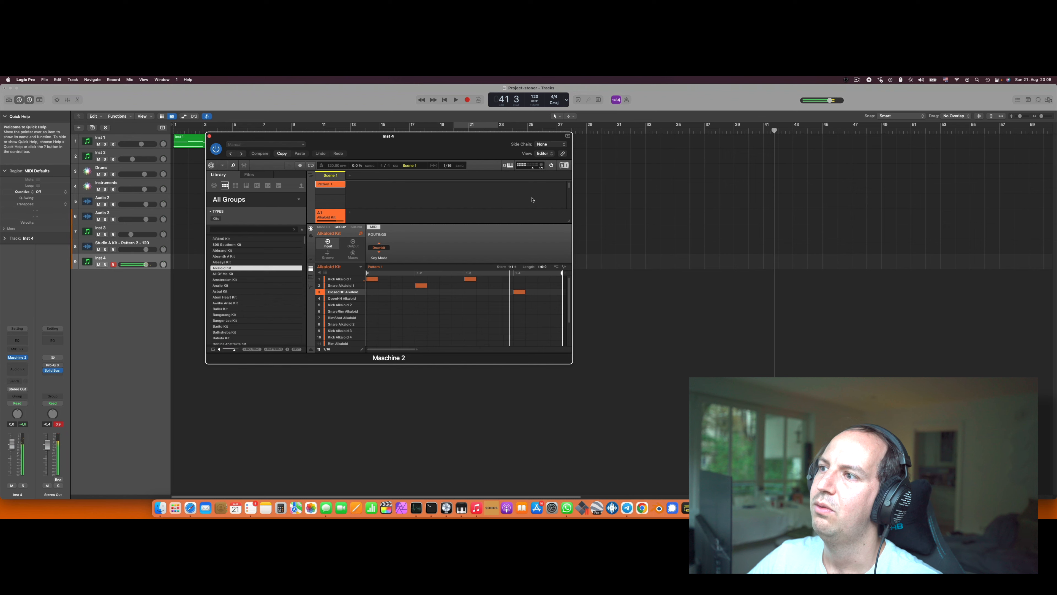
Step: Place the Maschine pattern as a MIDI region on the Inst 4 track at bar 18, without importing tempo information
left_click_drag(483, 149, 845, 106)
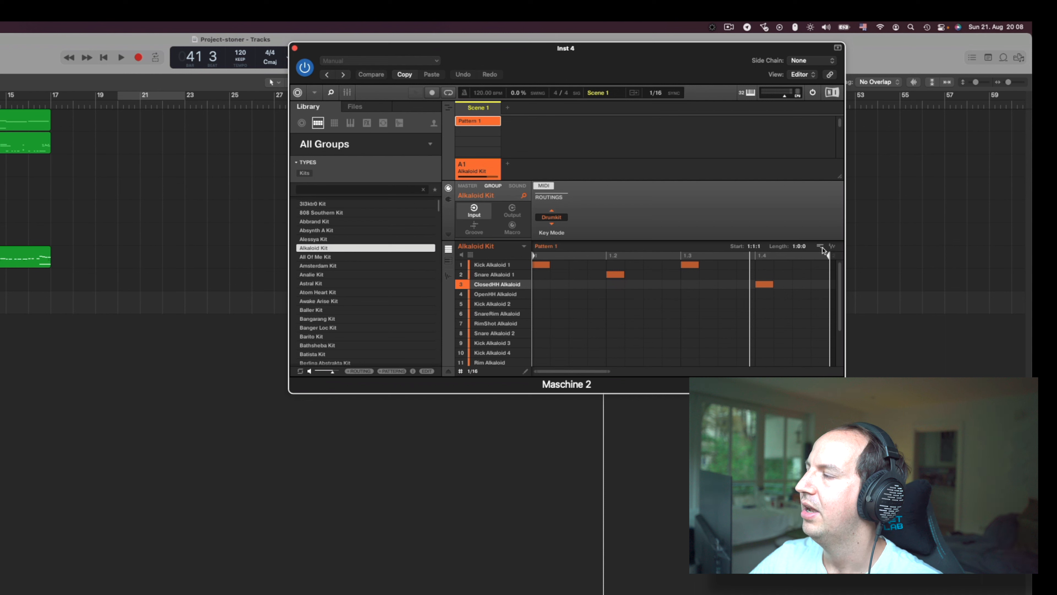
left_click_drag(822, 248, 79, 300)
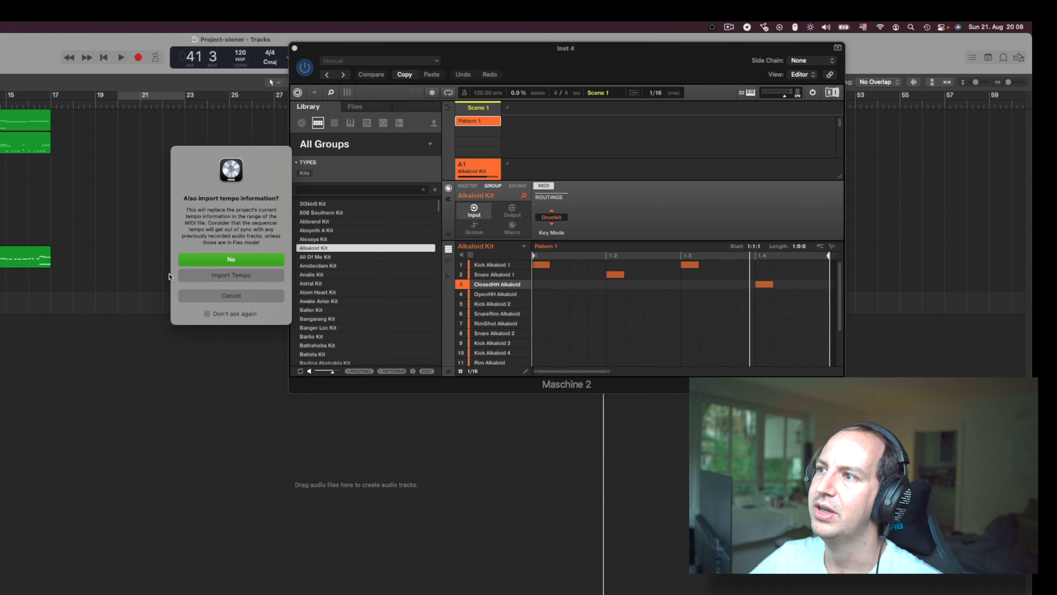
left_click(203, 259)
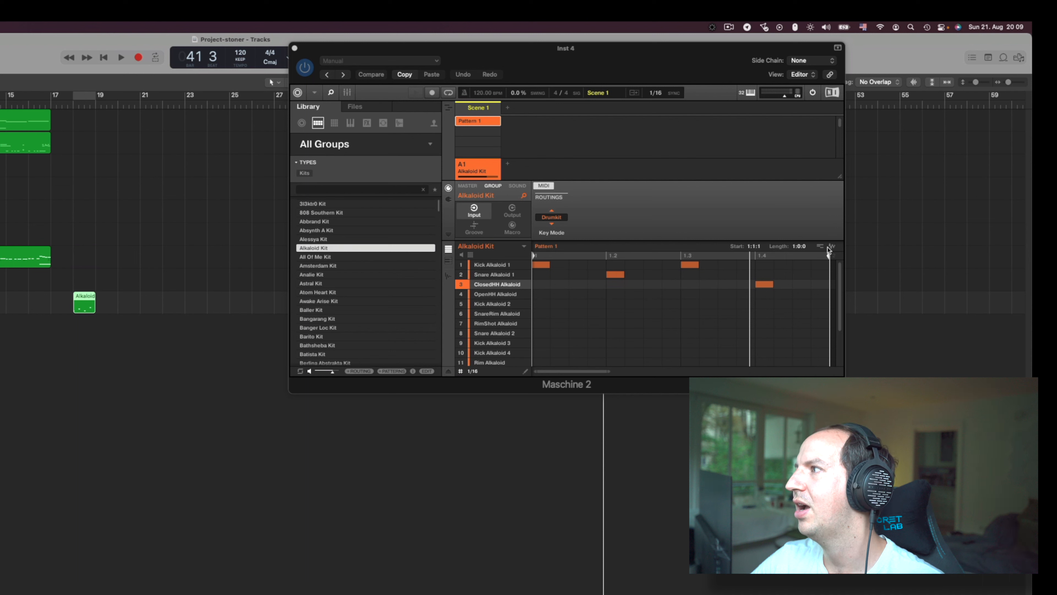
Step: Place the Maschine pattern as an audio region on a new track at bar 19 and select that region
left_click_drag(833, 250, 96, 334)
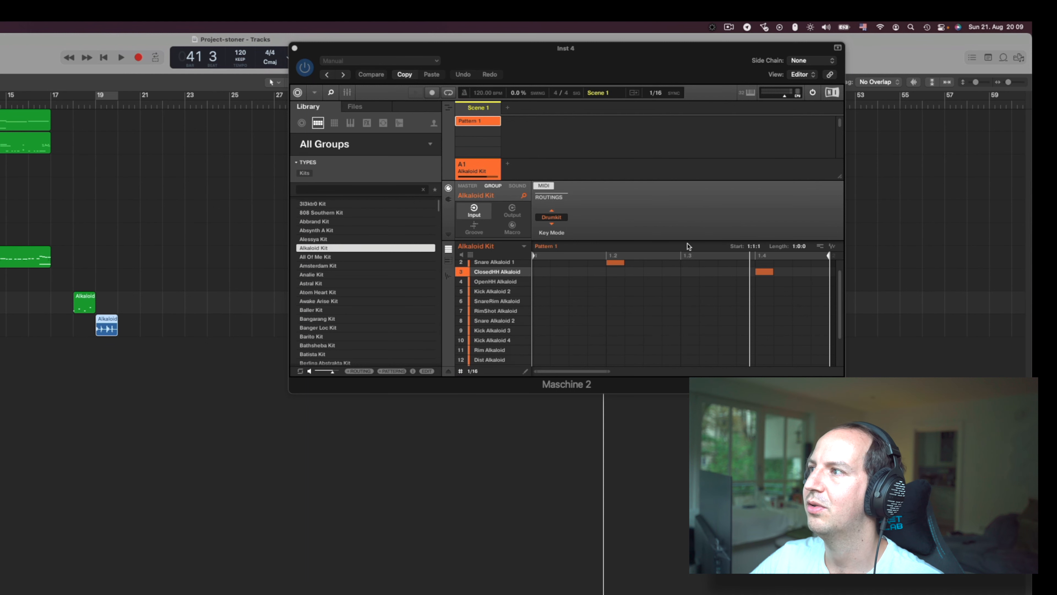
left_click_drag(625, 52, 600, 103)
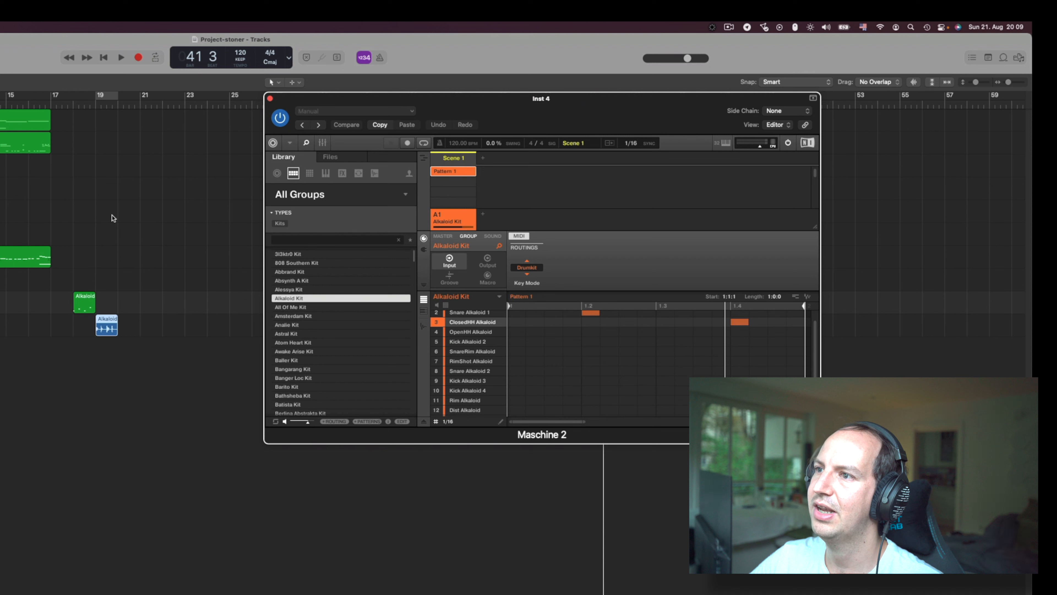
left_click(75, 298)
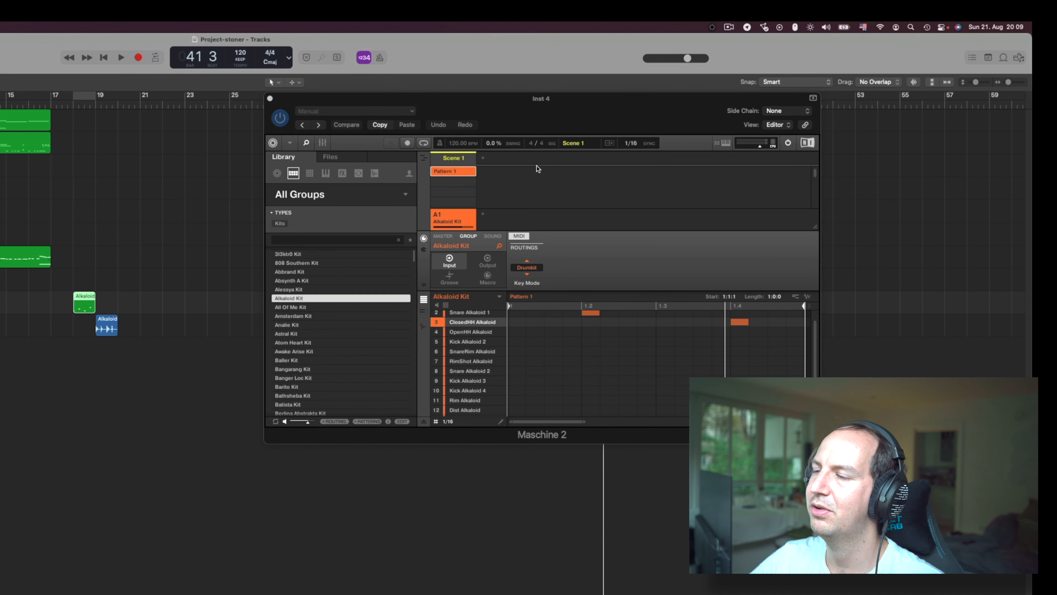
left_click(109, 325)
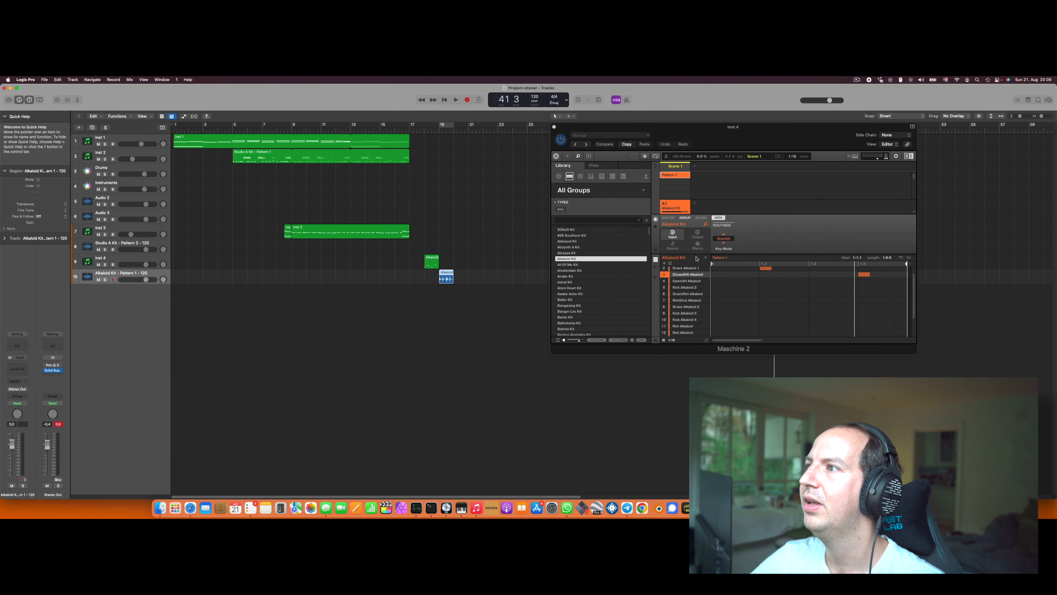
Step: Play the project from bar 21, beyond the new regions, to check whether Maschine's internal pattern sounds, and stop
left_click(469, 129)
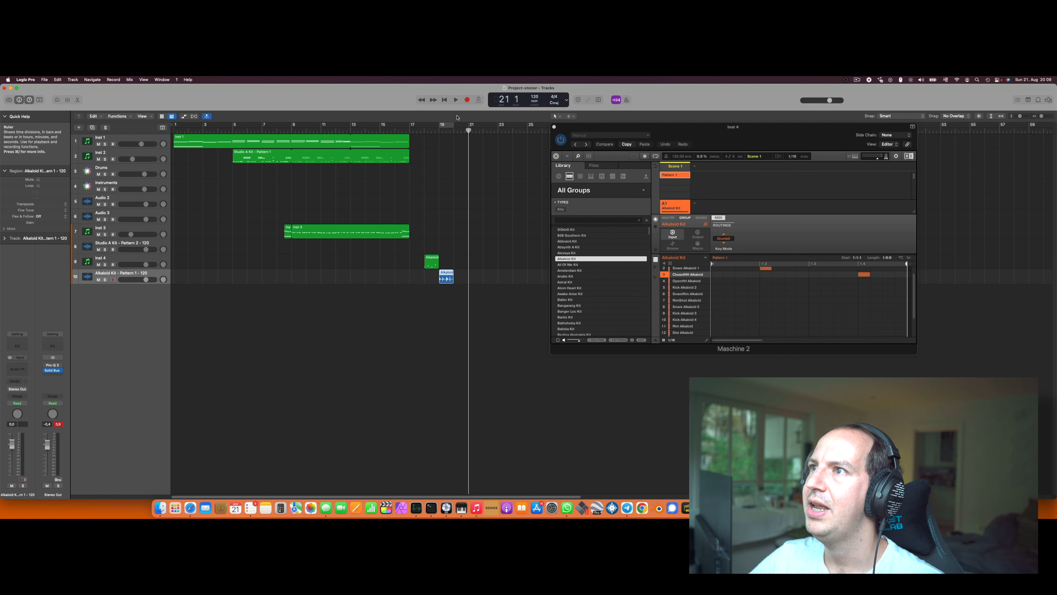
left_click(456, 100)
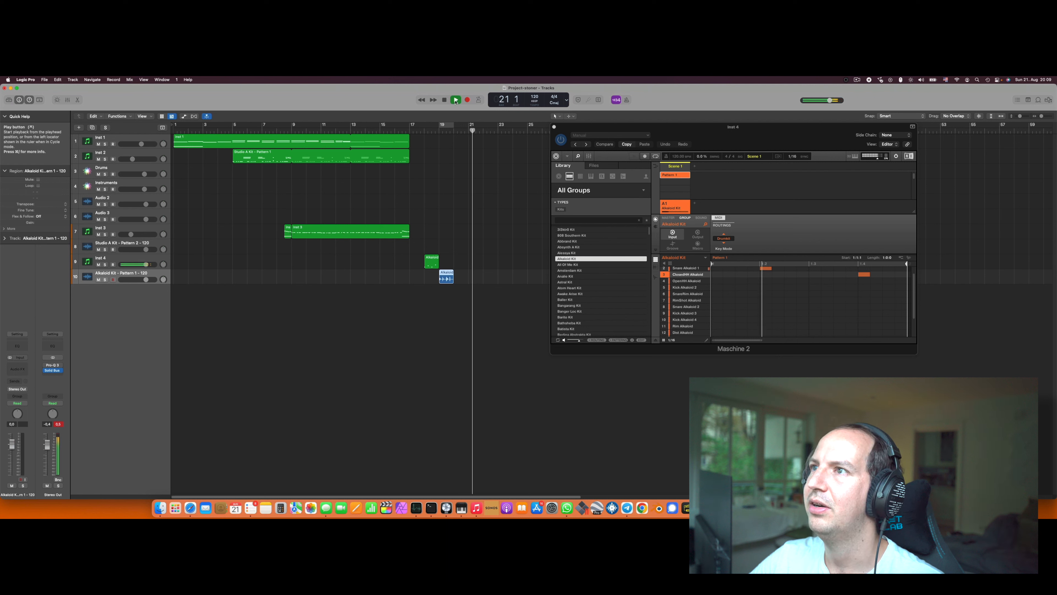
left_click(445, 100)
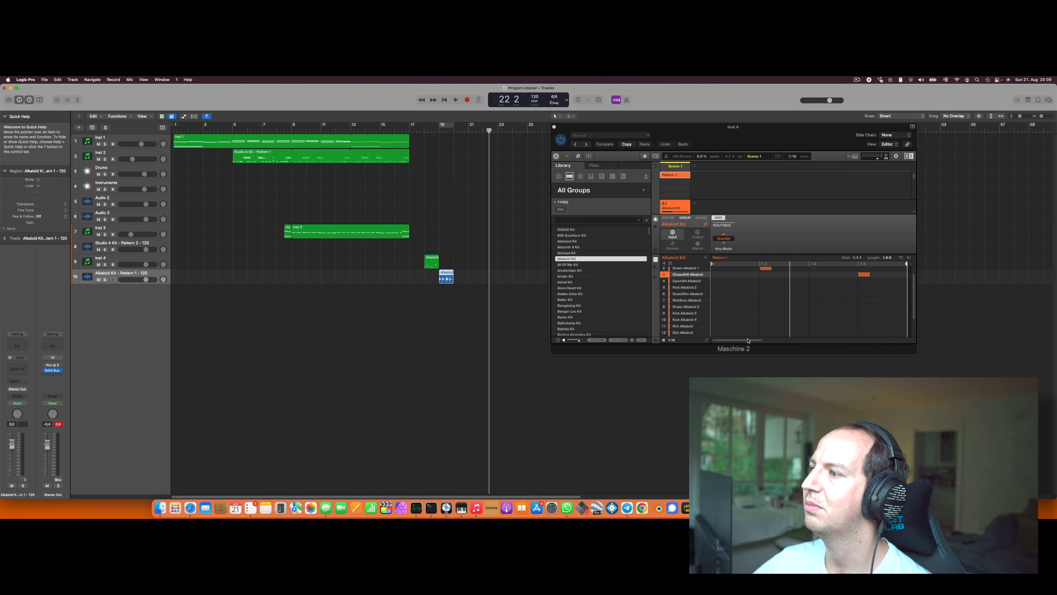
Step: Clear Pattern 1 from Scene 1 in Maschine and start project playback to check for silence
scroll(756, 328, "up", 1)
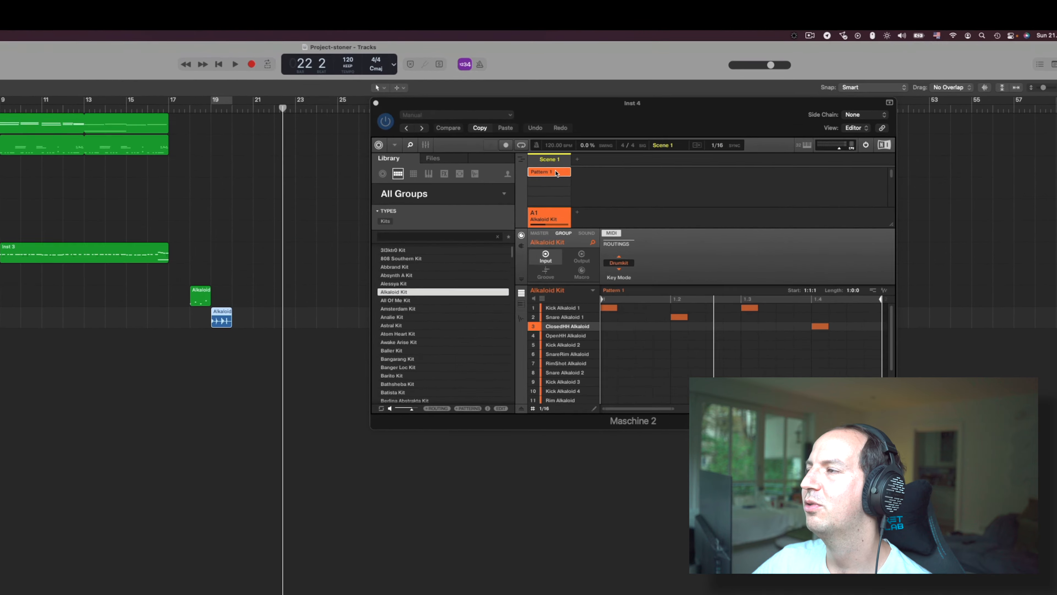
left_click(669, 175)
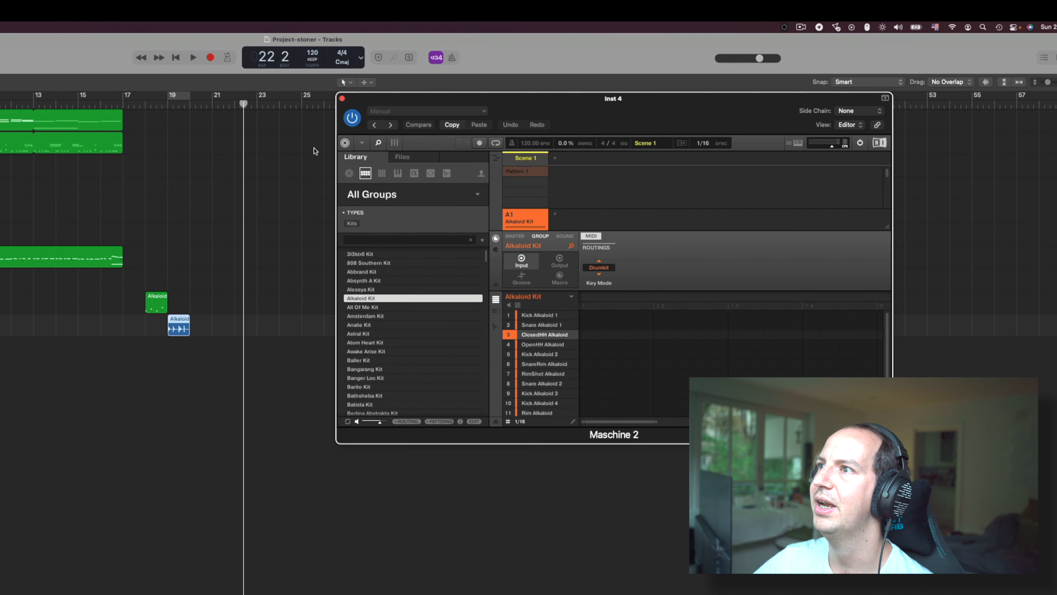
left_click(191, 57)
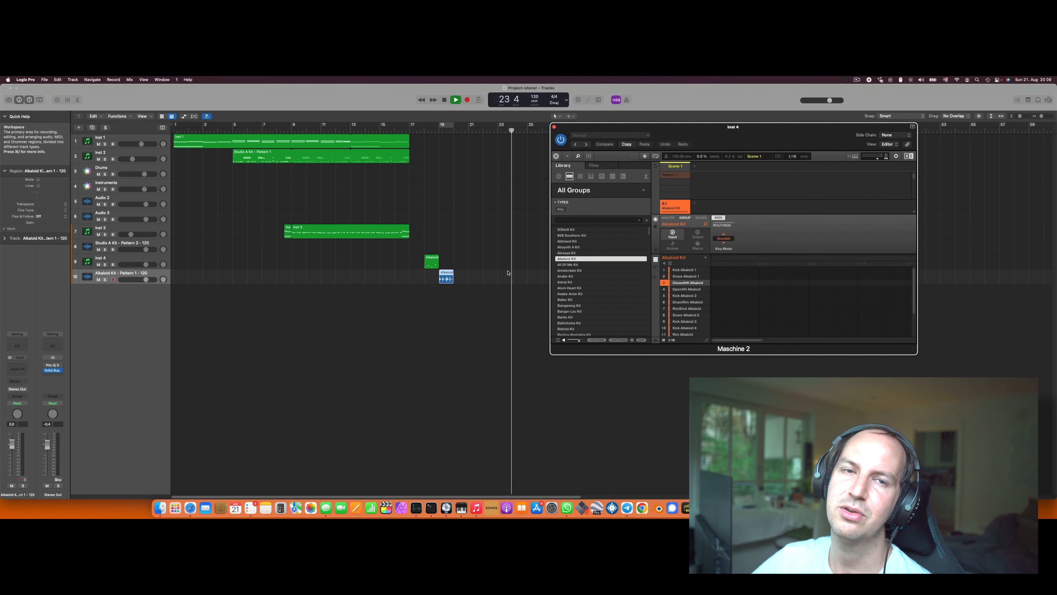
Step: Play the project twice from bar 18 through the MIDI and audio regions, selecting the Inst 4 MIDI region before the second pass, and stop
left_click(423, 130)
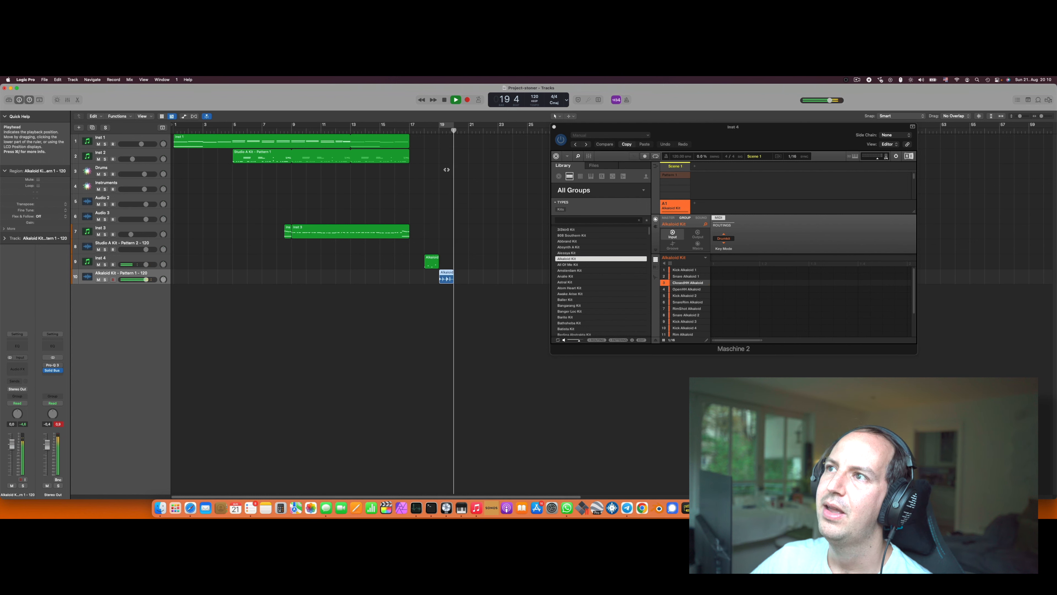
key("space")
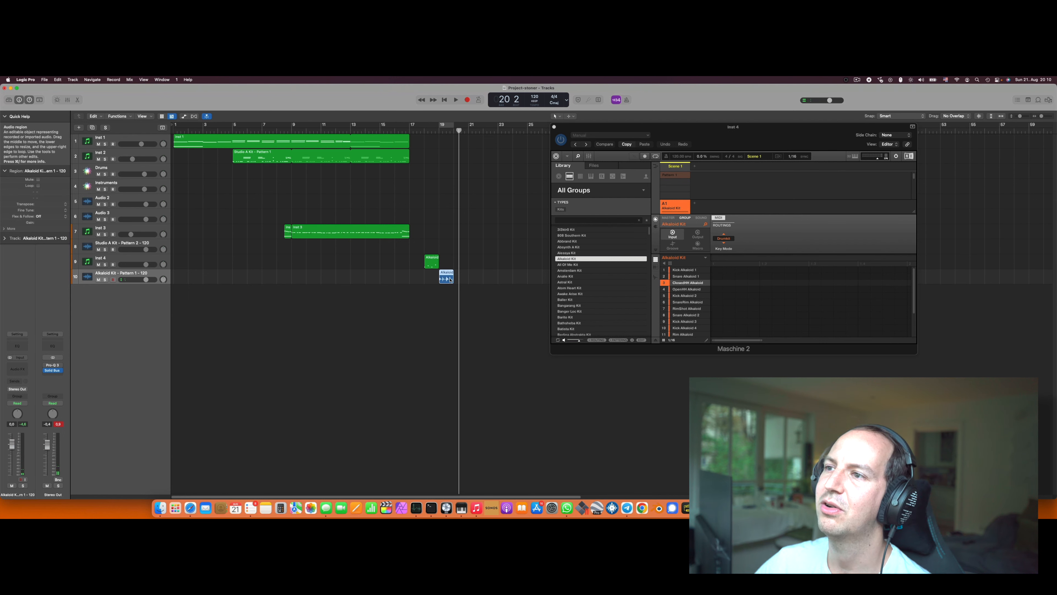
left_click(430, 264)
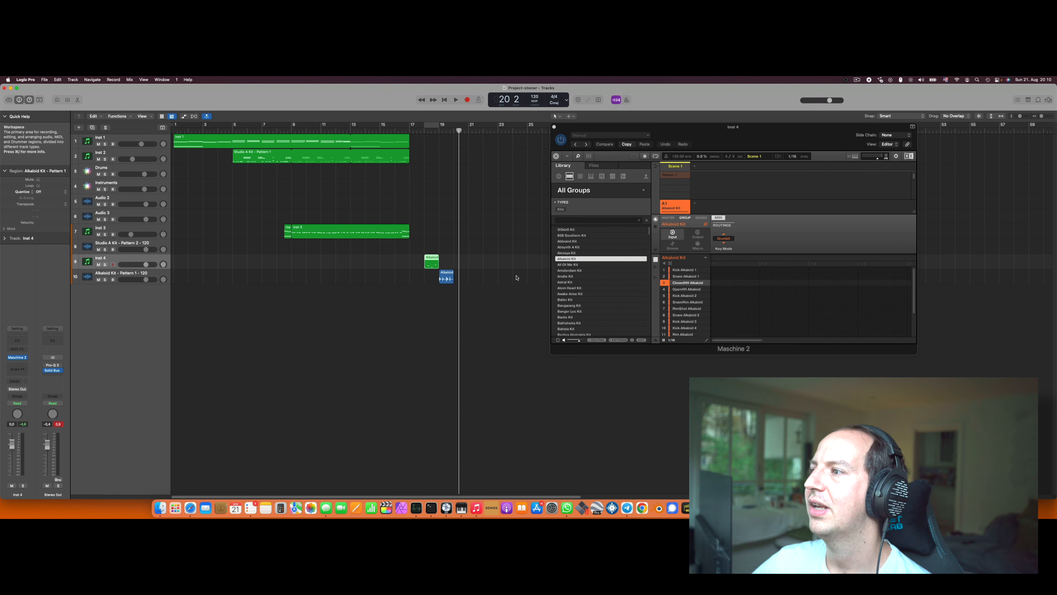
left_click(425, 132)
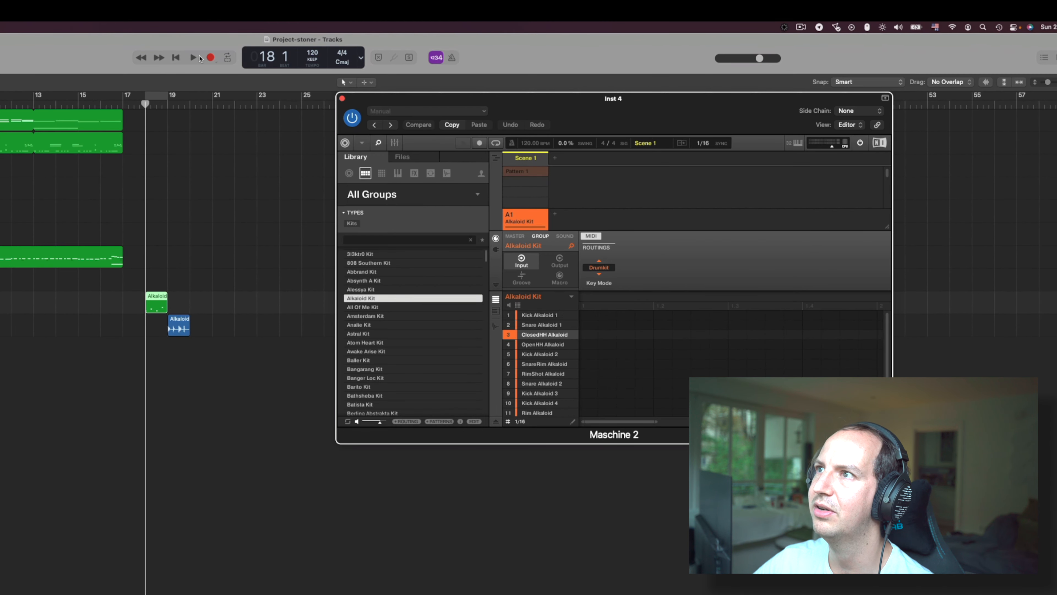
left_click(199, 58)
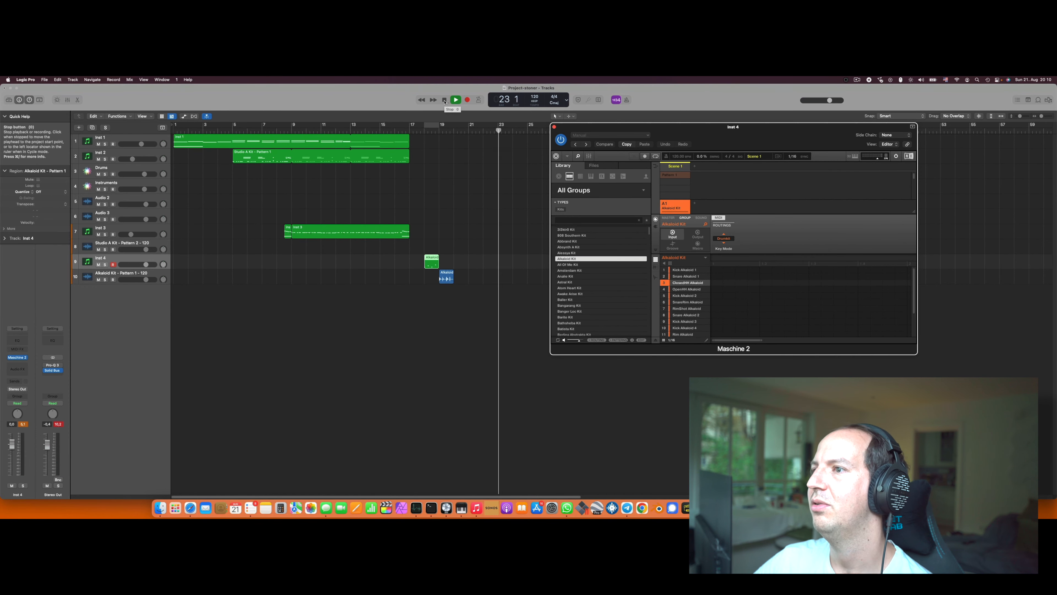
key("space")
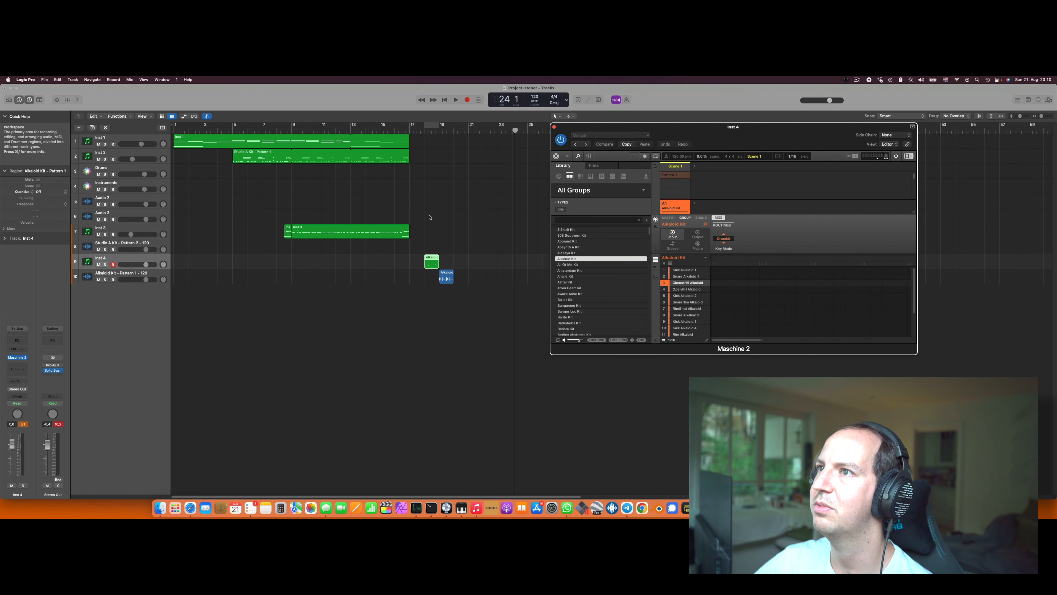
Step: Return the playhead to bar 18, reassign Pattern 1 to Scene 1 in Maschine, and clear it from the scene again
left_click(423, 132)
left_click(673, 176)
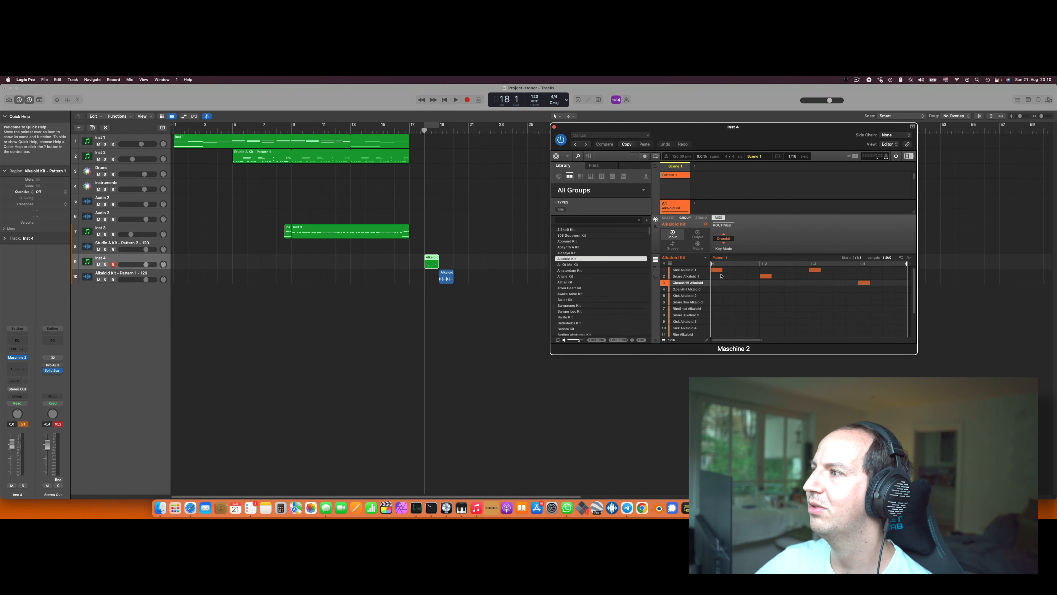
left_click(671, 177)
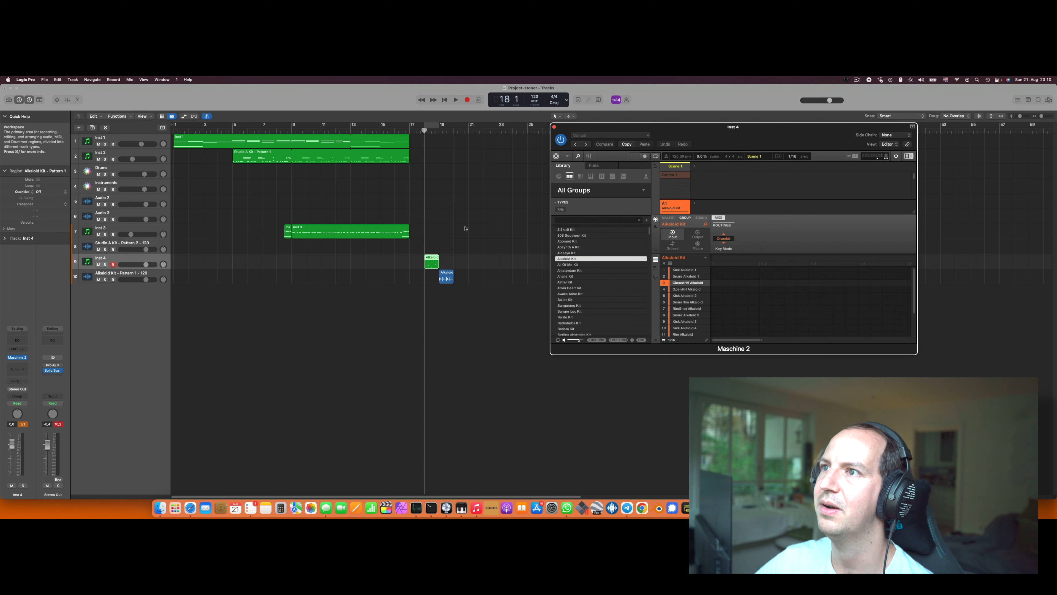
Step: Move the Alkaloid Kit MIDI region from the Inst 4 track to the Inst 2 track at bar 18 and audition it
left_click_drag(432, 263, 432, 158)
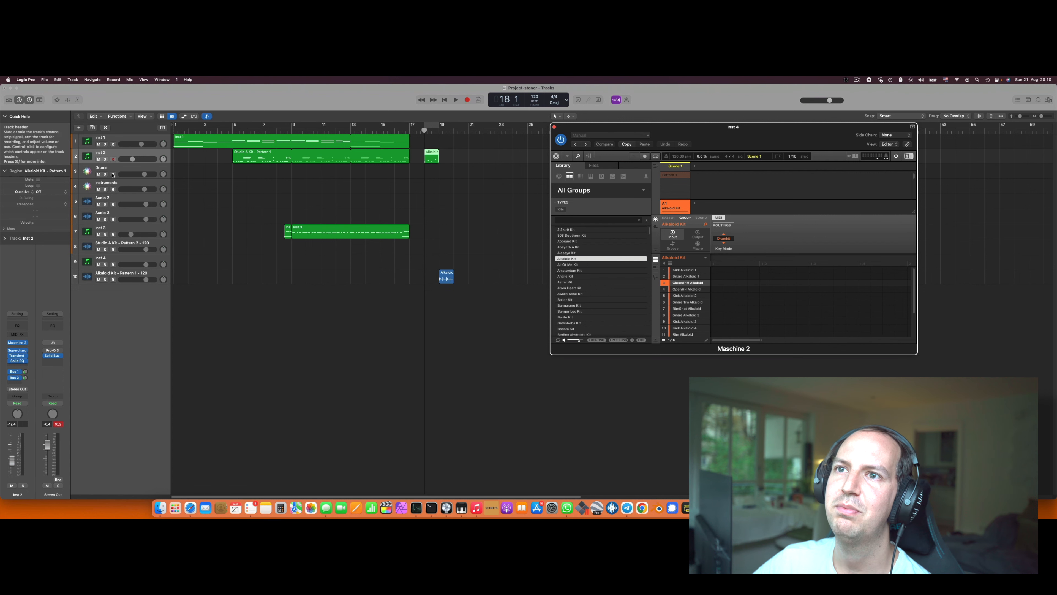
left_click(456, 101)
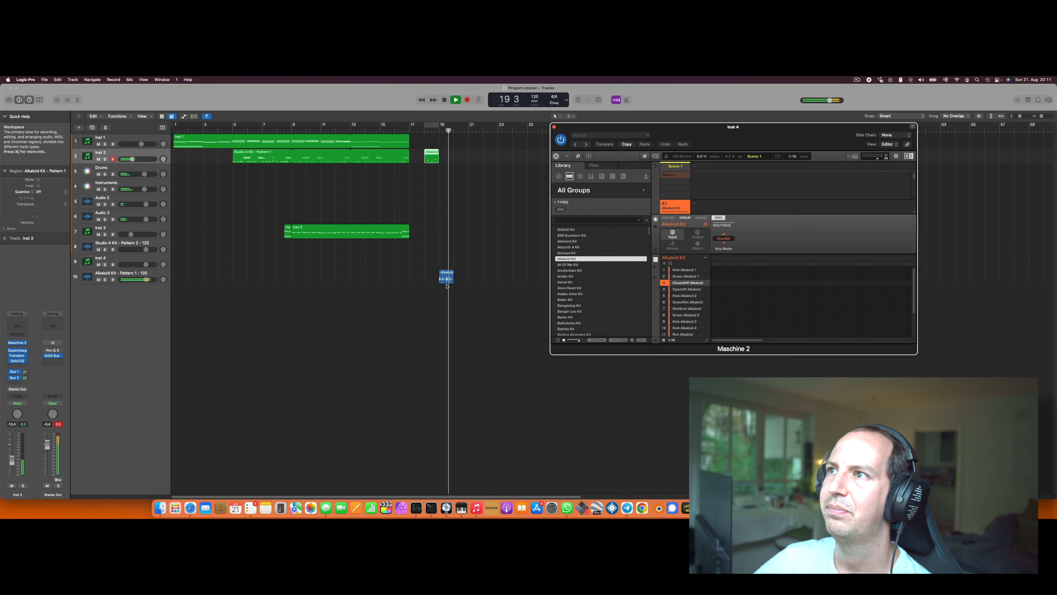
left_click(443, 101)
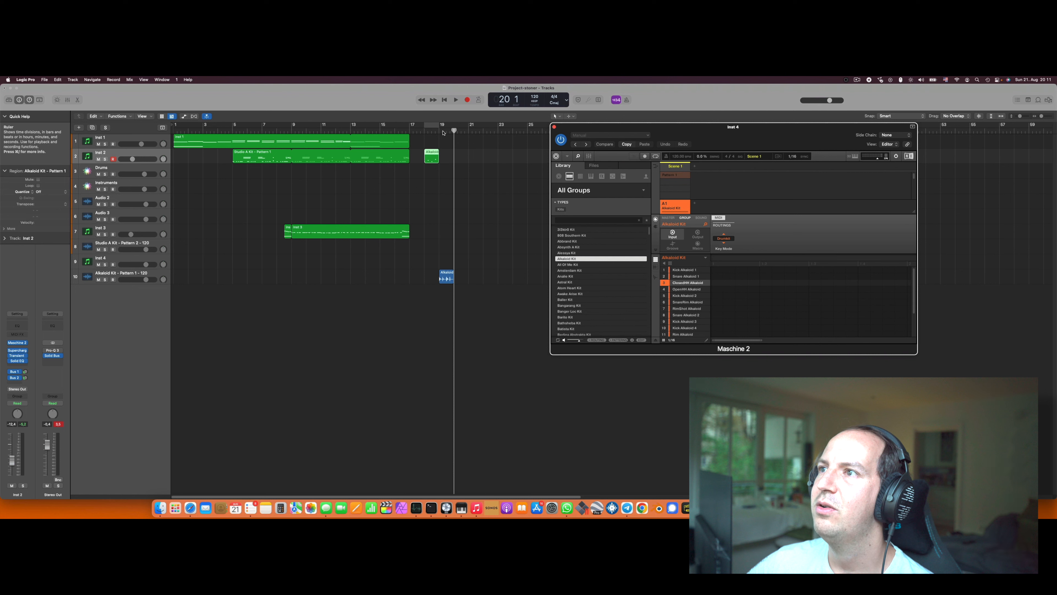
Step: Play the project from bar 1 to hear the opening bars without drums, and stop just before bar 5
left_click_drag(454, 130, 174, 130)
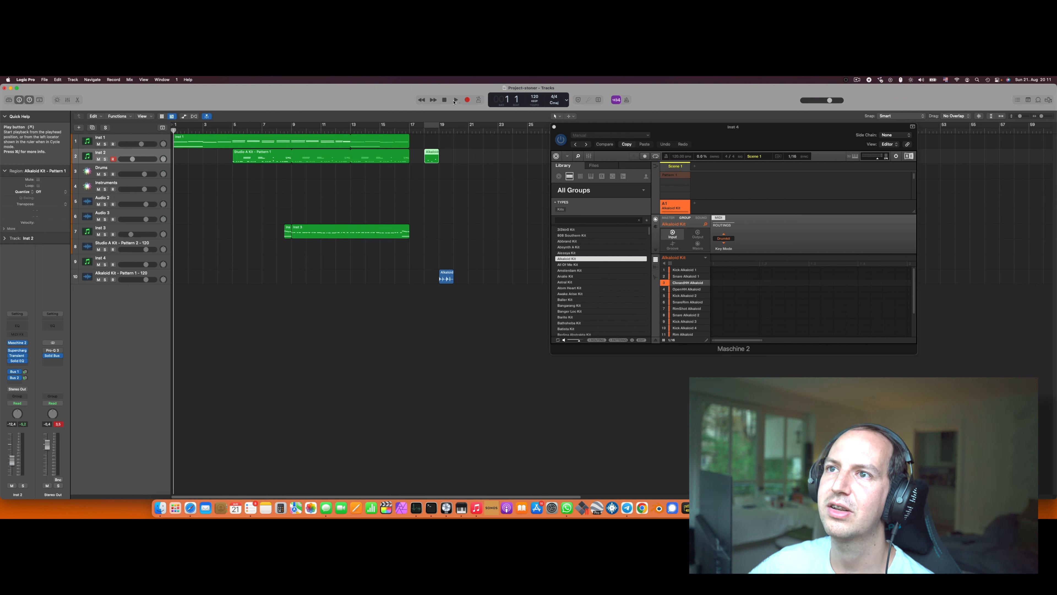
left_click(455, 101)
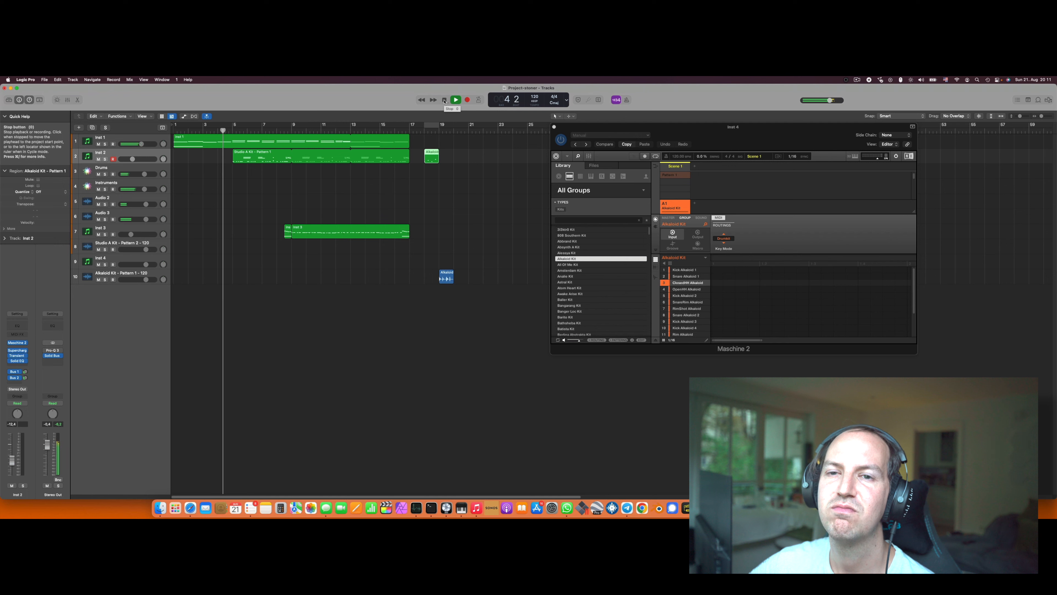
left_click(444, 101)
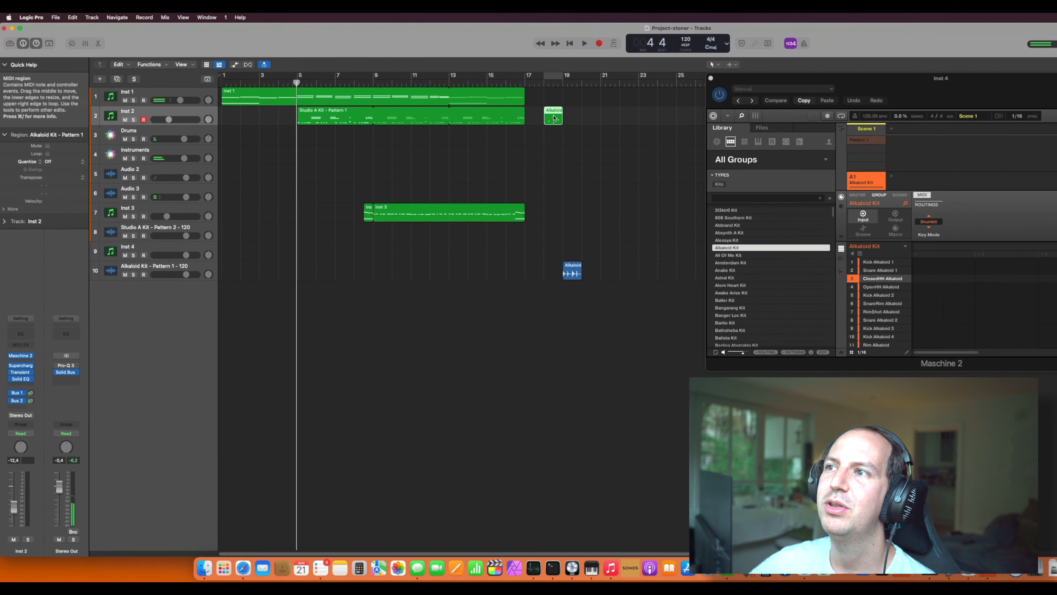
Step: Move the Alkaloid Kit MIDI region to bar 1 on the Inst 2 track, loop it up to bar 5, and audition it from the start
left_click_drag(553, 118, 310, 111)
key("Return")
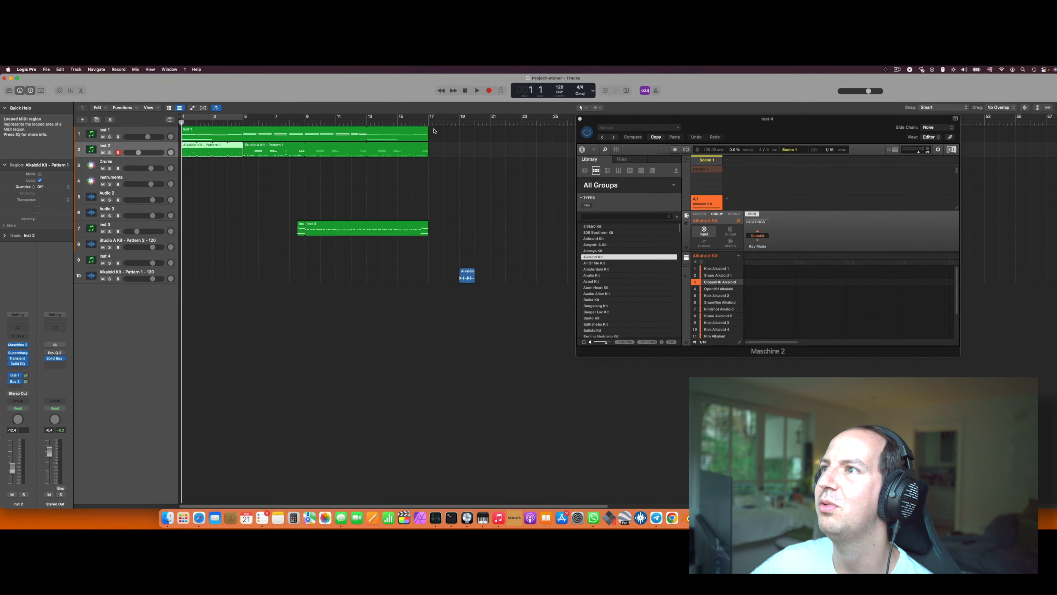
left_click(456, 101)
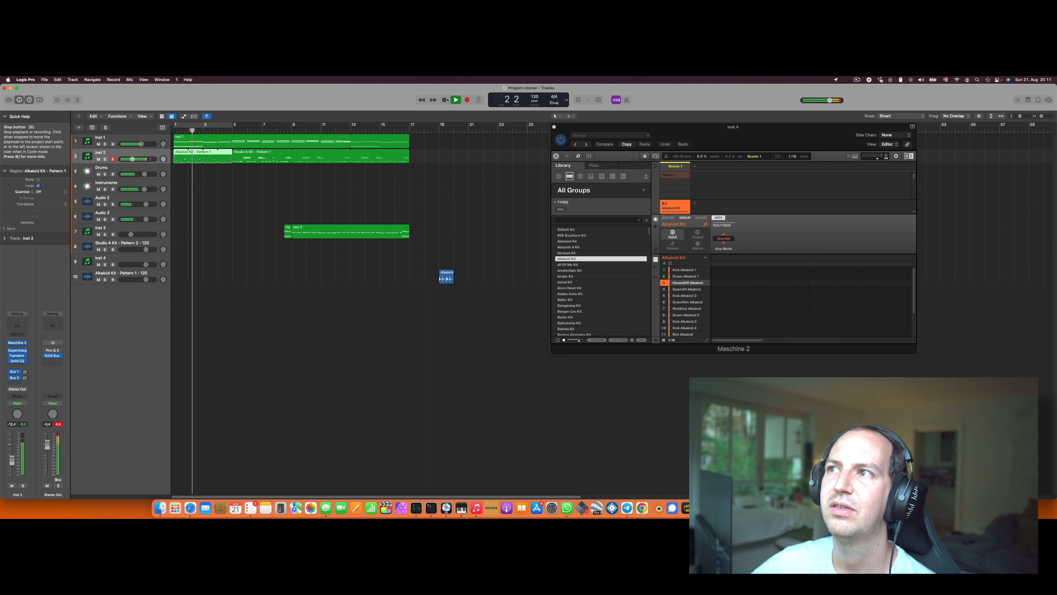
left_click(445, 100)
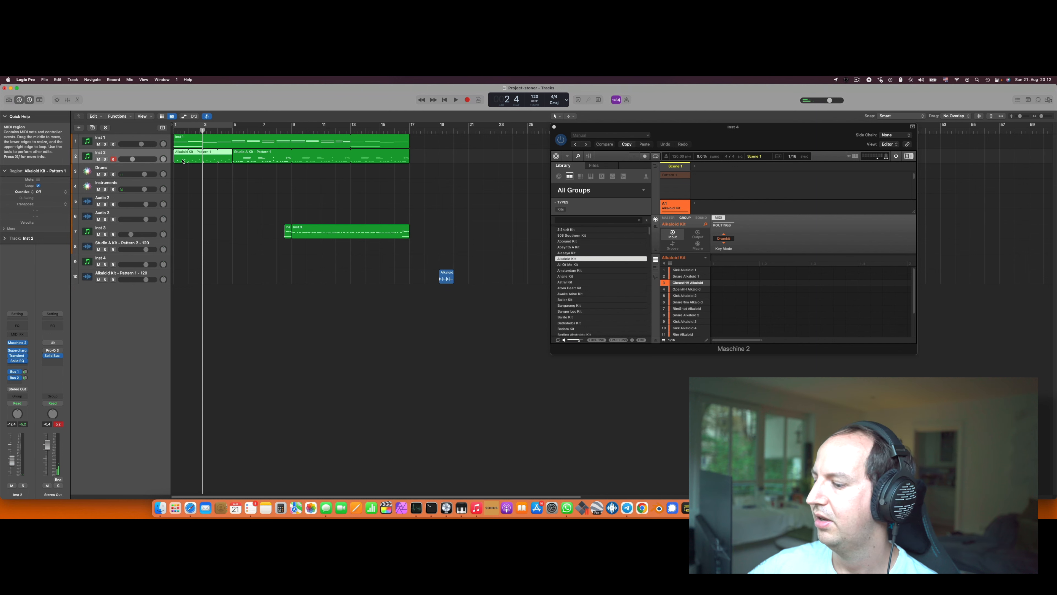
Step: Delete the looped Alkaloid Kit MIDI region from the Inst 2 track, set the playhead to bar 5, and select the audio region at bar 19
key("Delete")
left_click(233, 129)
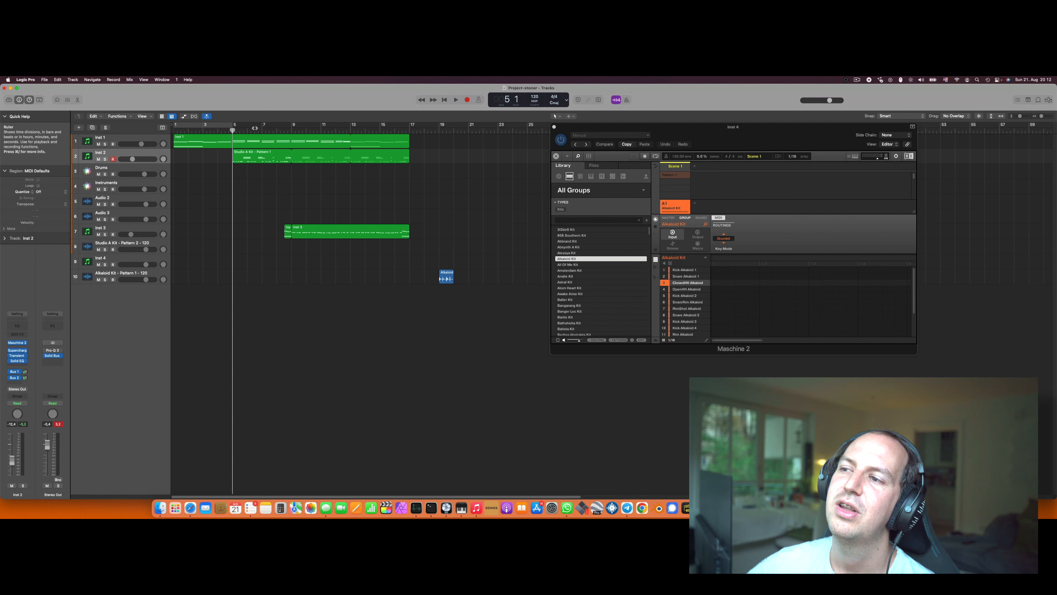
left_click(447, 277)
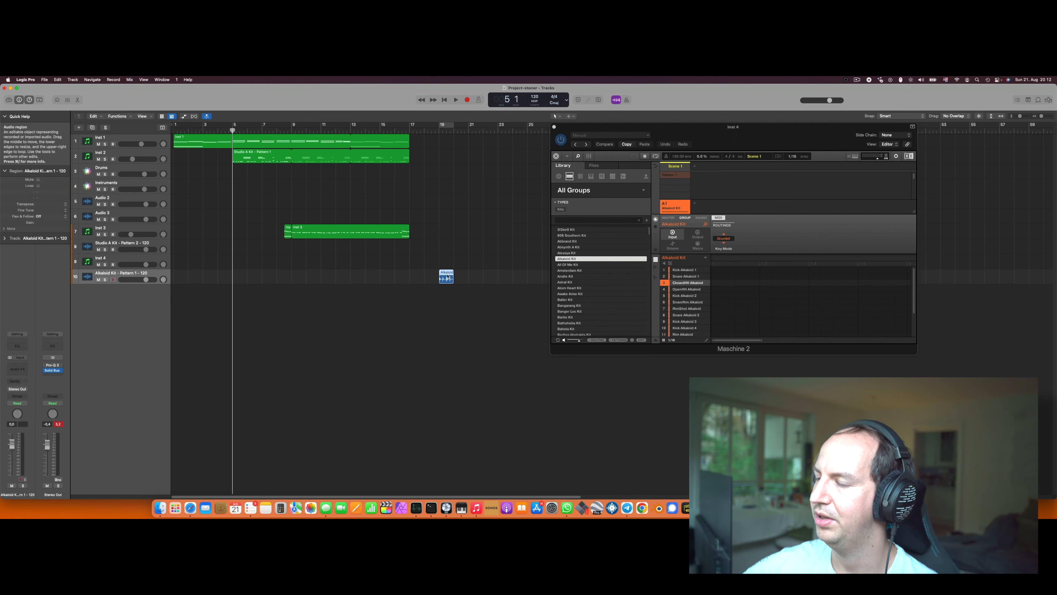